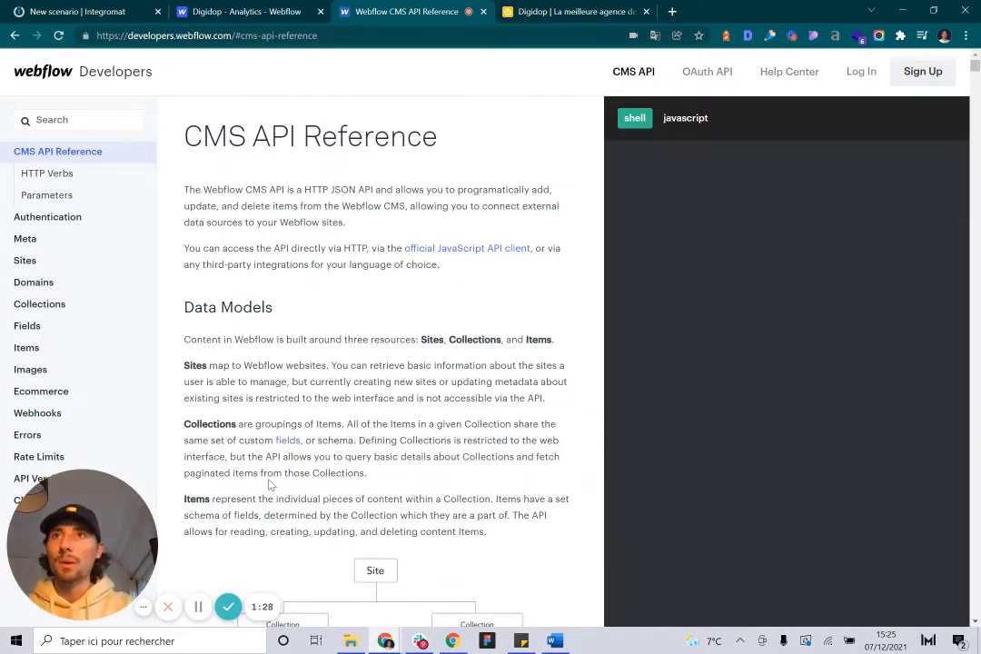
Review the Webflow CMS API overview and HTTP verbs, the Sites and Collections models, and the Items section
scroll(172, 181, down, 2)
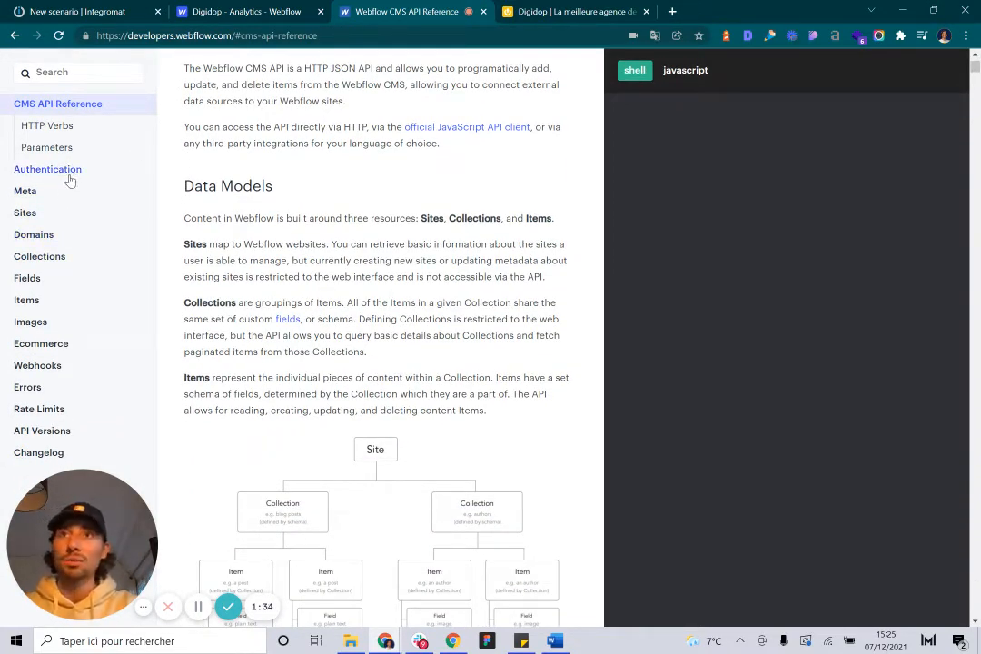
scroll(258, 281, down, 5)
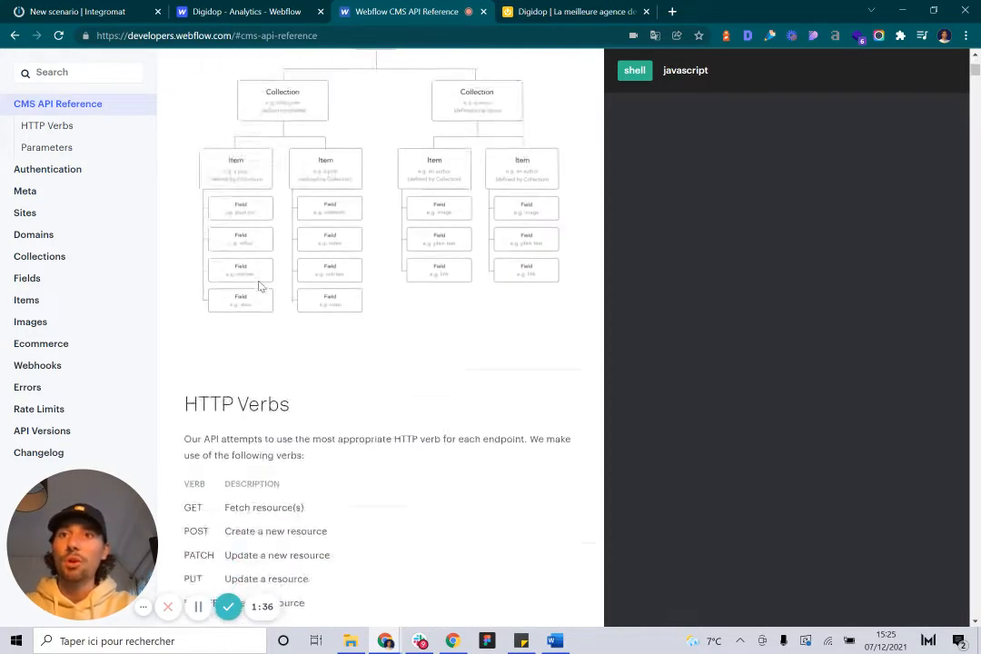
scroll(258, 287, down, 3)
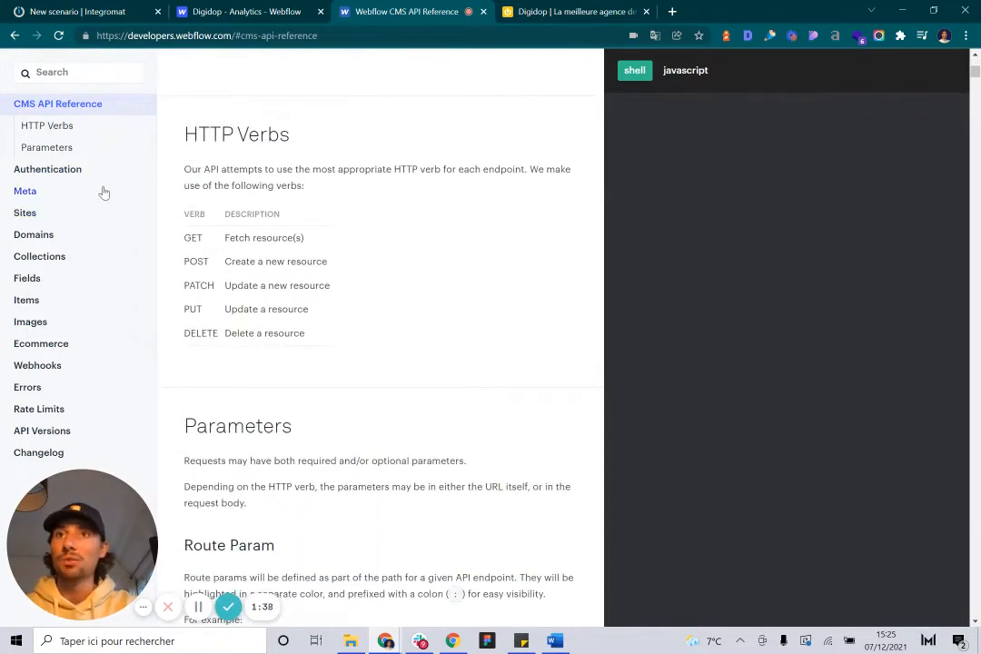
click(96, 214)
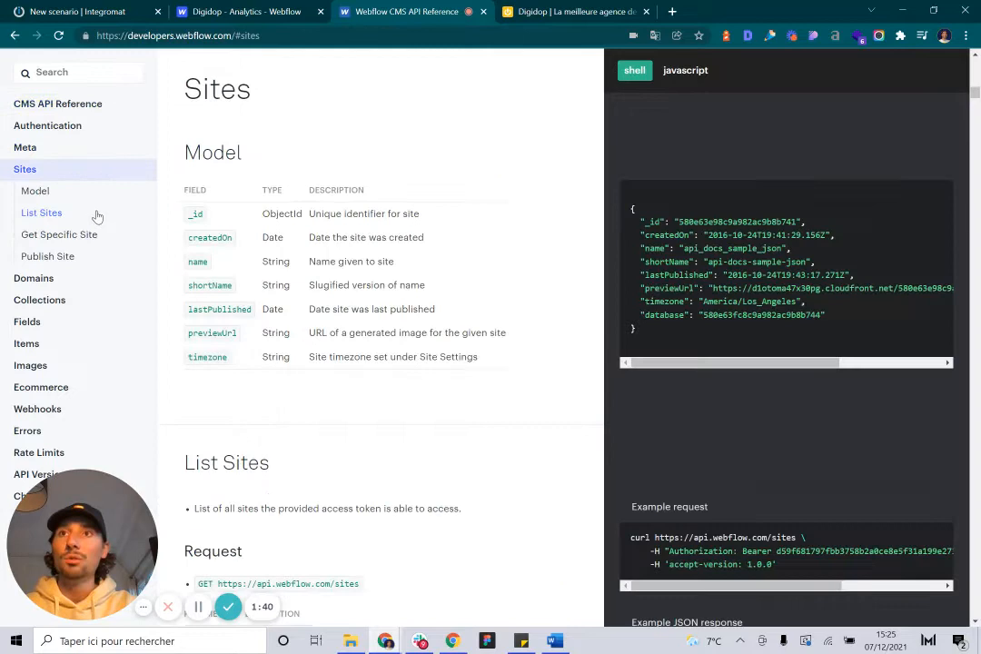
double_click(250, 158)
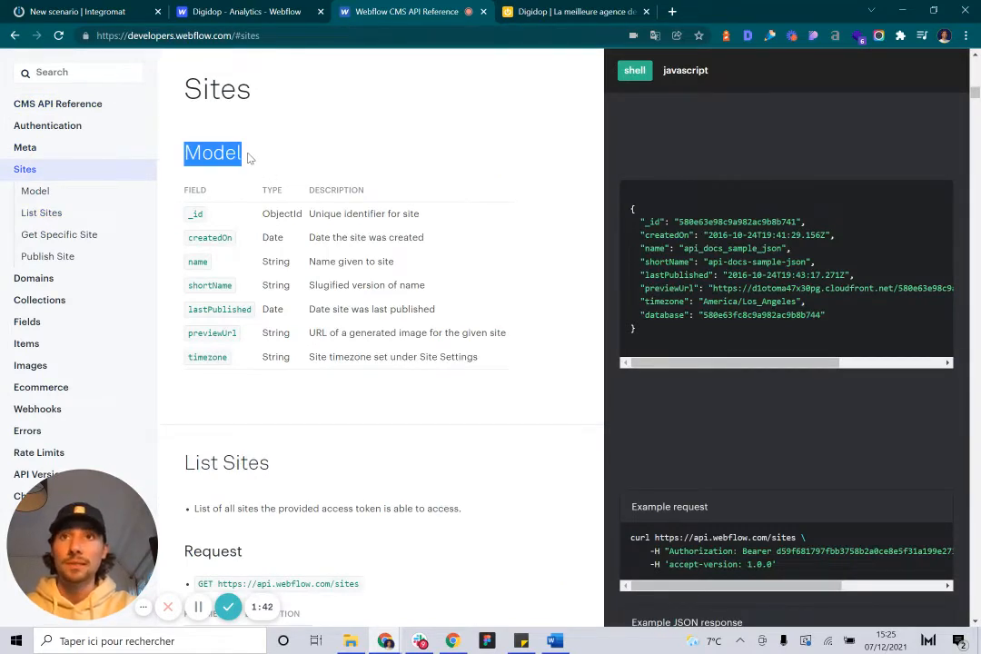
click(219, 214)
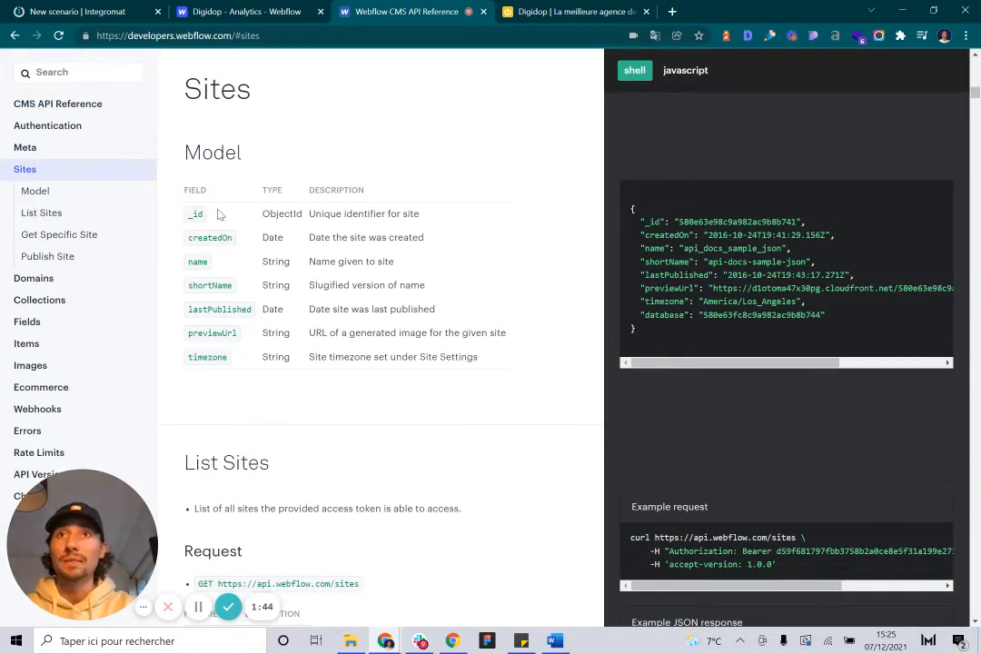
double_click(218, 237)
click(218, 270)
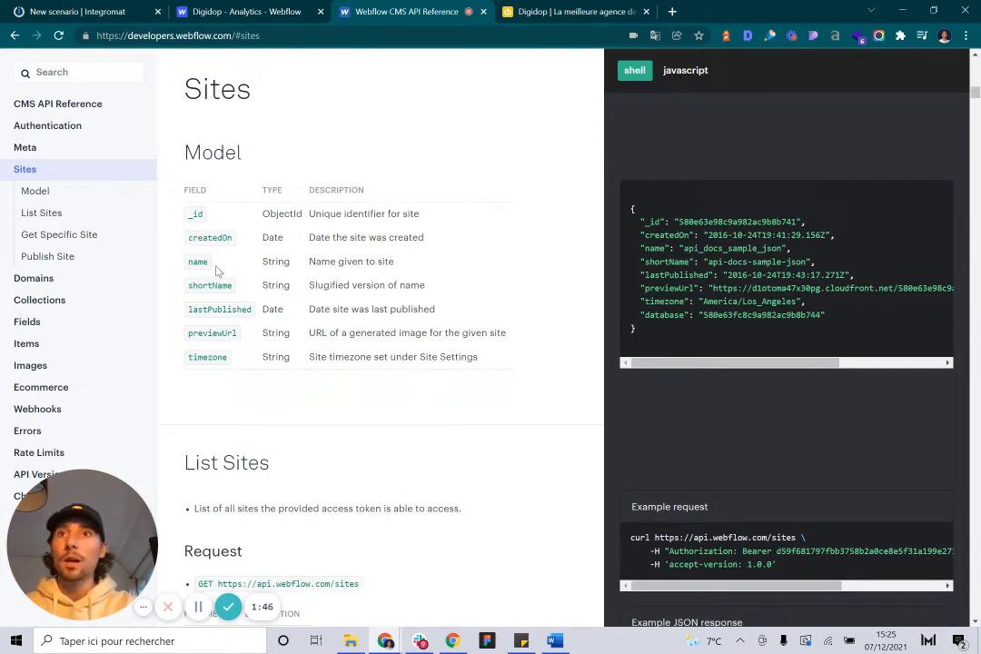
click(45, 191)
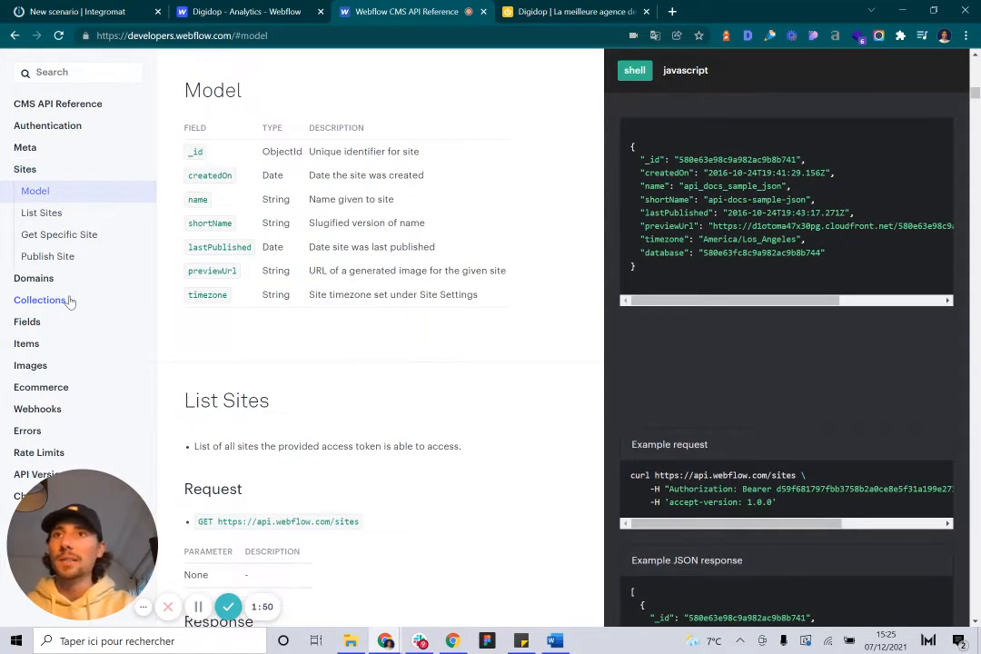
click(69, 301)
scroll(267, 312, down, 2)
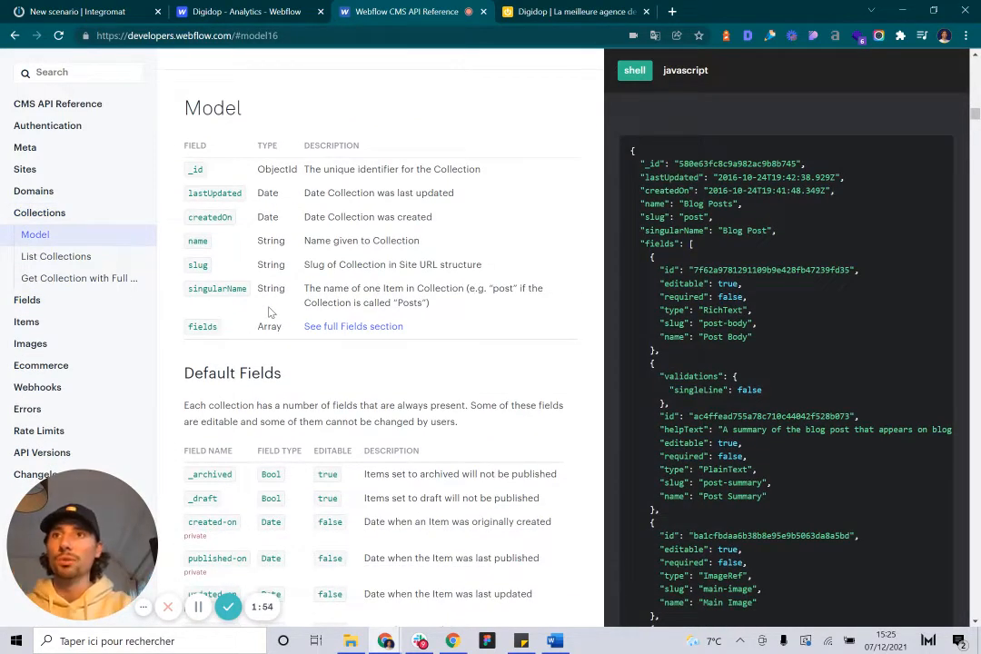
click(126, 321)
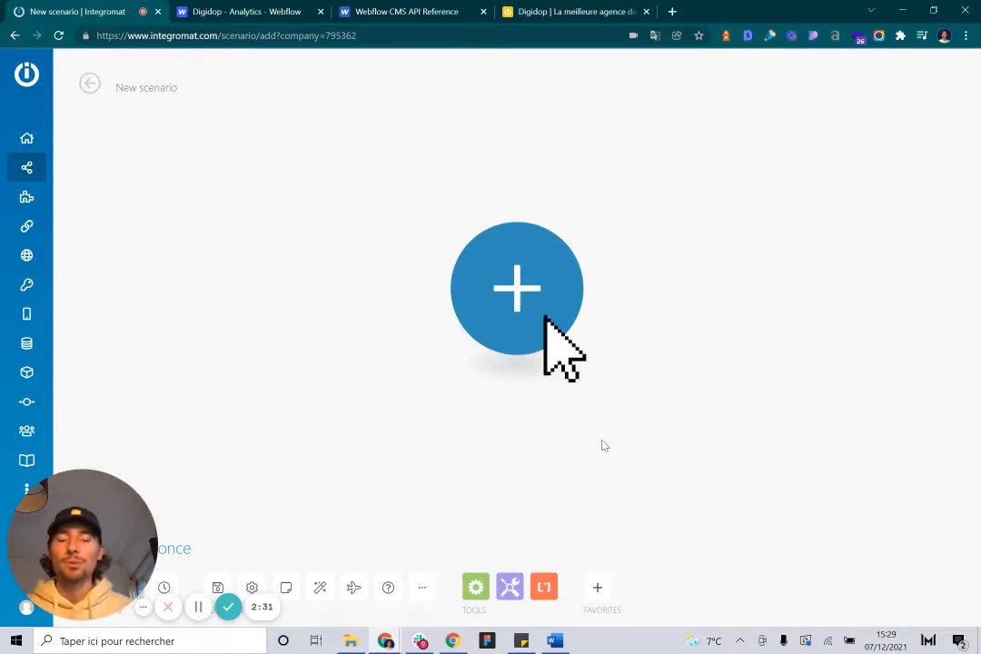
Add an HTTP "Make a request" module as the first module of the new Integromat scenario
click(515, 284)
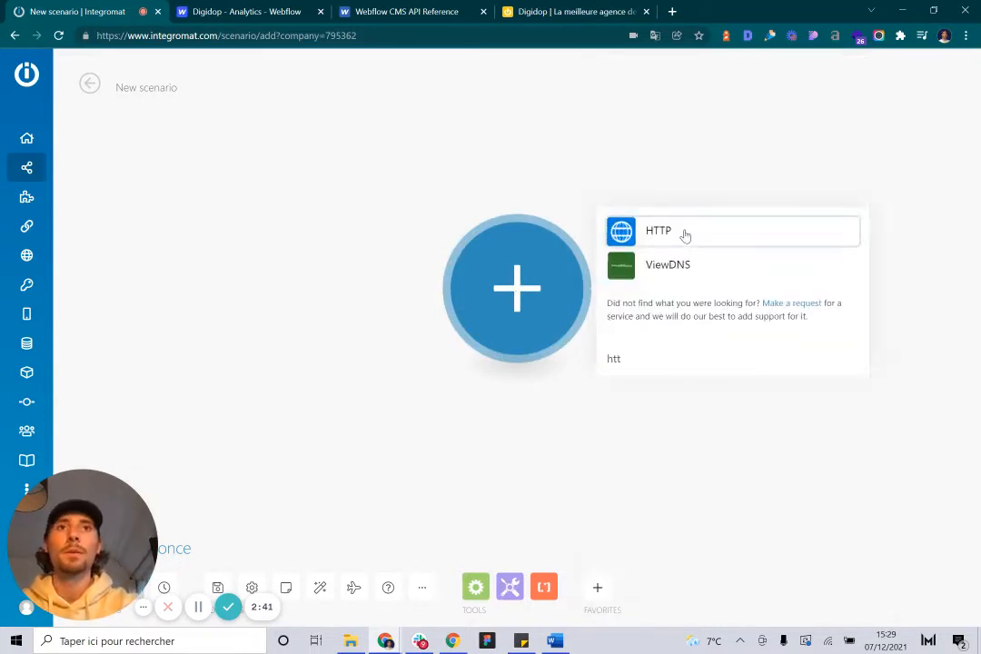
click(683, 231)
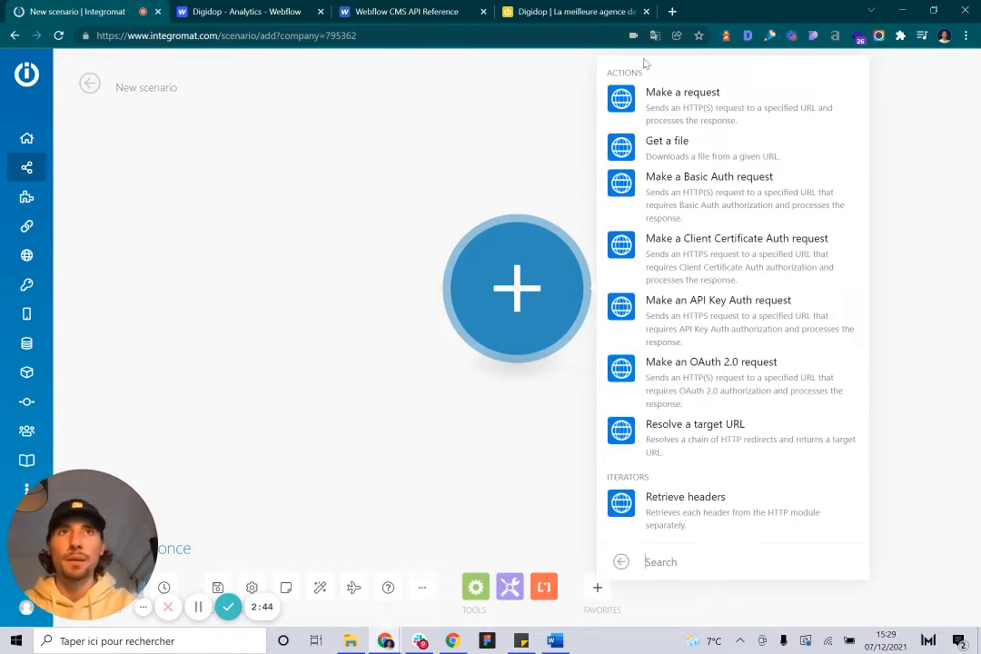
click(709, 104)
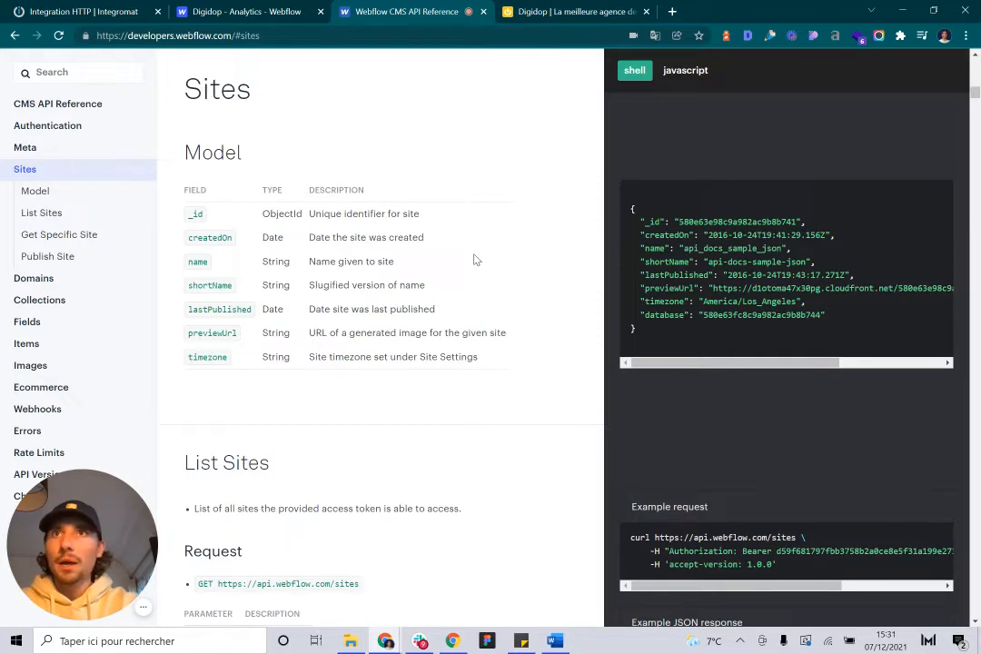
Examine the Sites model fields and the List Sites request, including its method and endpoint URL, in the Webflow API reference
scroll(473, 260, down, 2)
scroll(473, 258, down, 1)
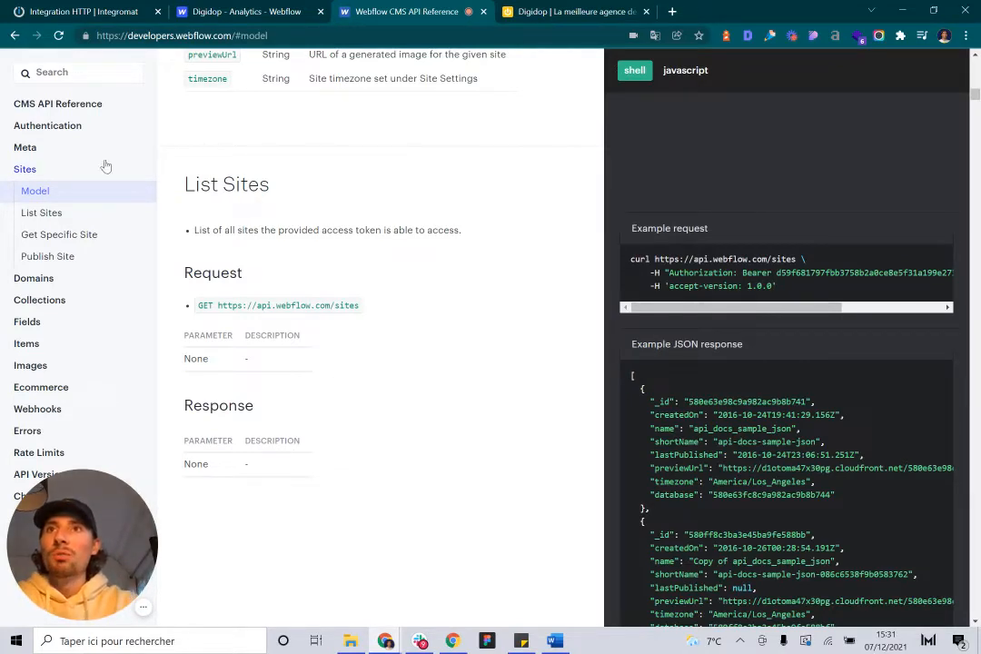
double_click(244, 184)
click(306, 204)
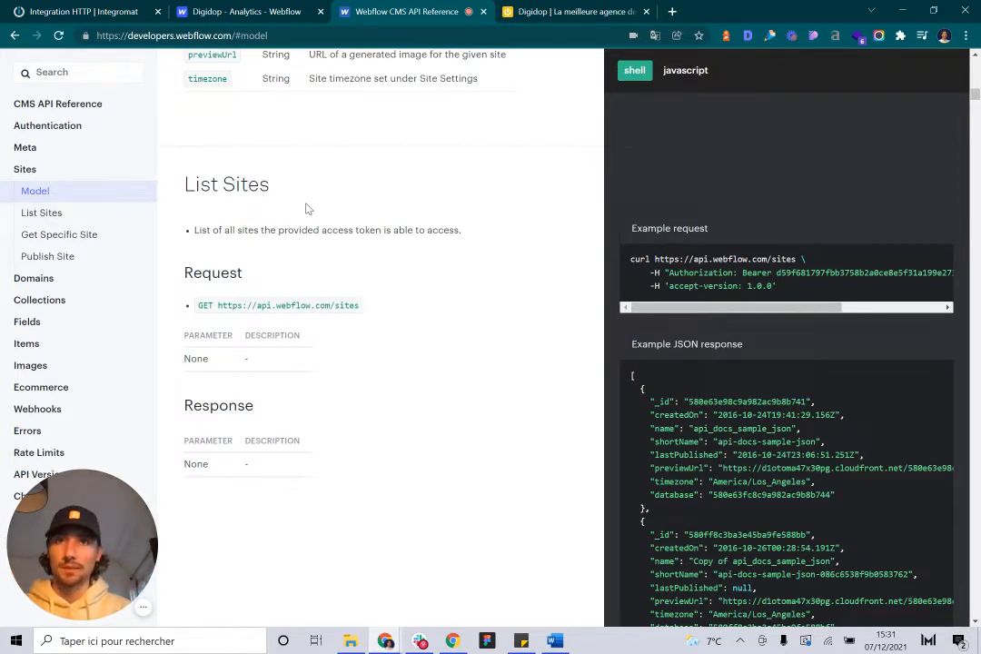
scroll(306, 209, up, 3)
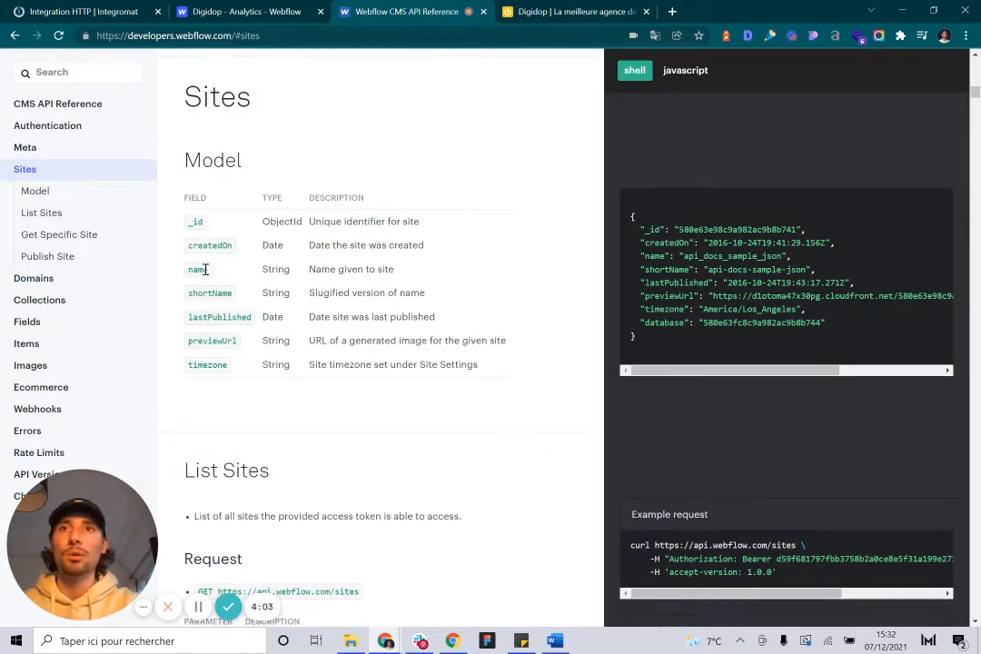
drag(488, 369, 314, 217)
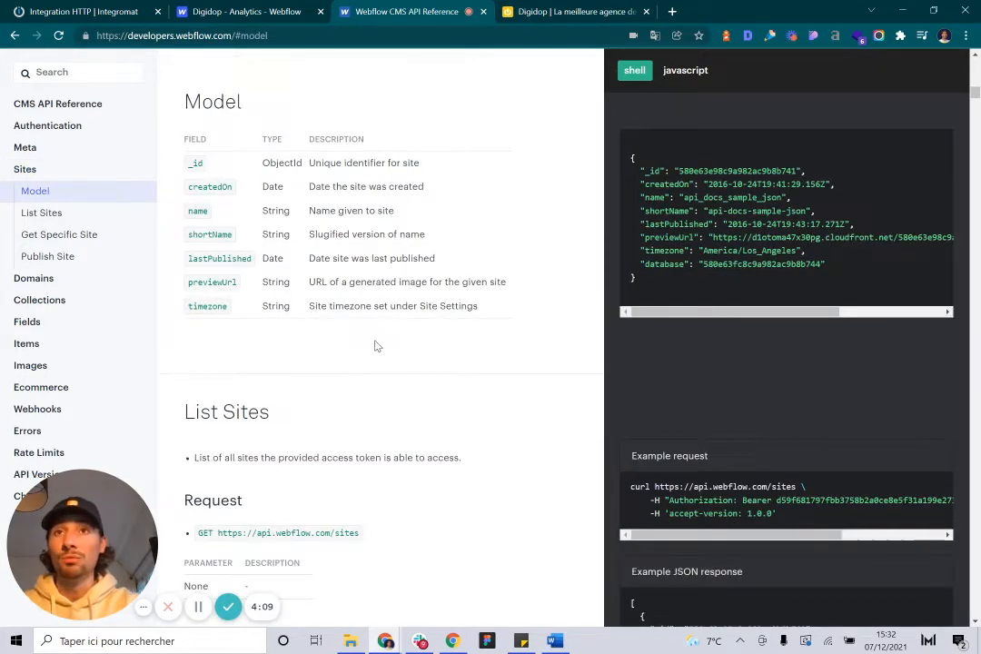
scroll(502, 397, down, 2)
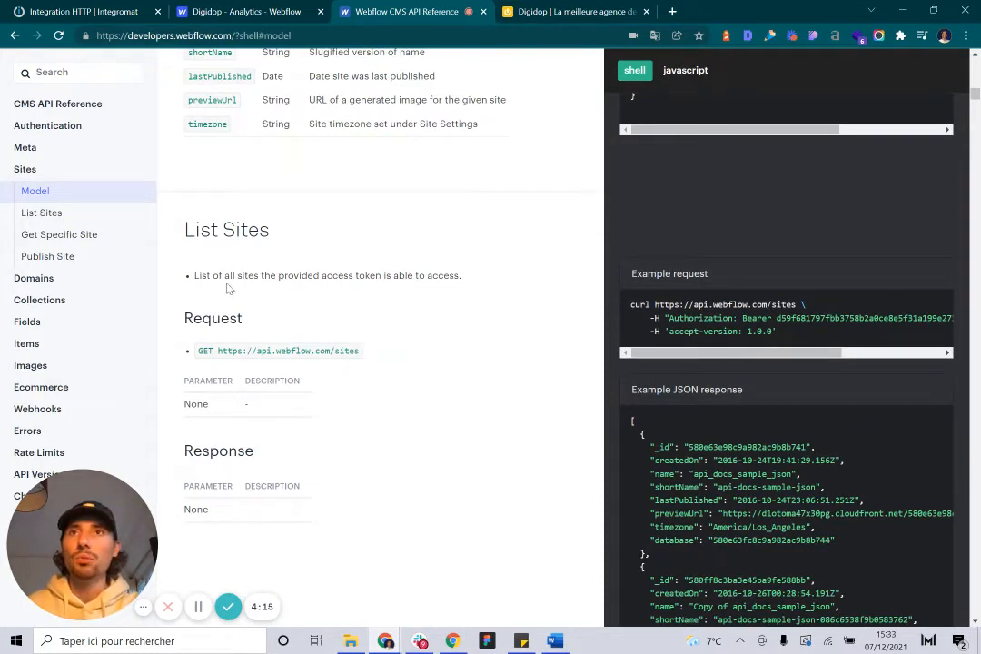
double_click(218, 318)
double_click(208, 352)
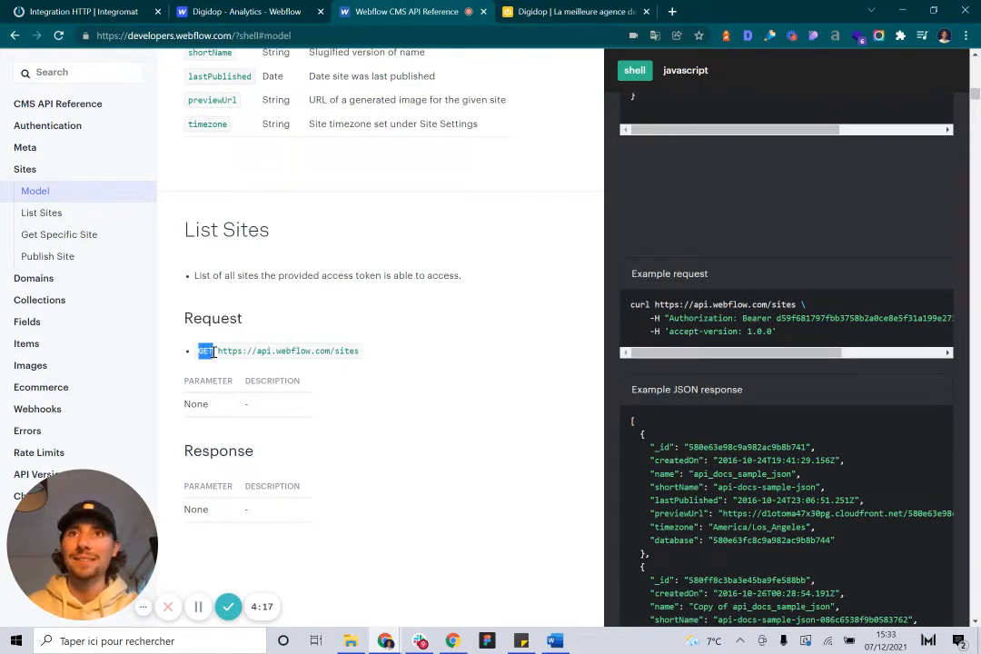
drag(218, 351, 360, 364)
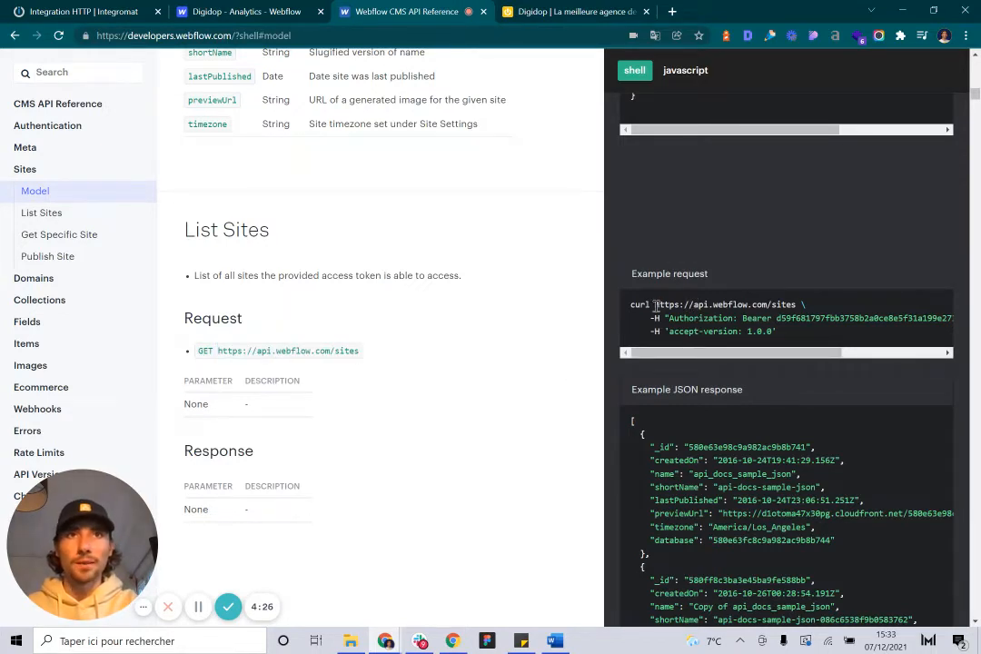
drag(654, 305, 798, 305)
key(ctrl+c)
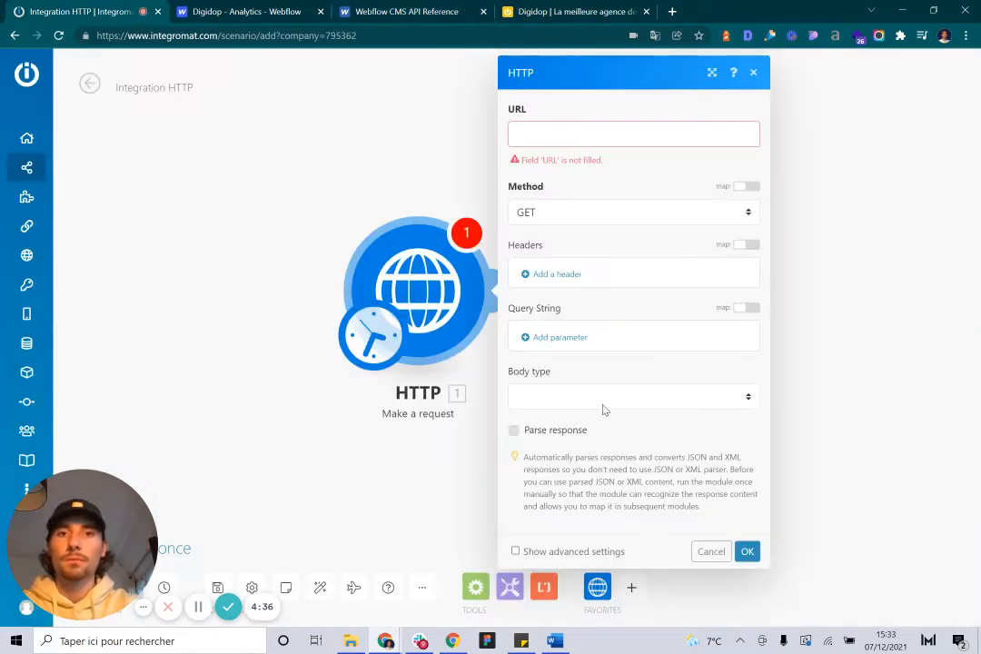
click(614, 128)
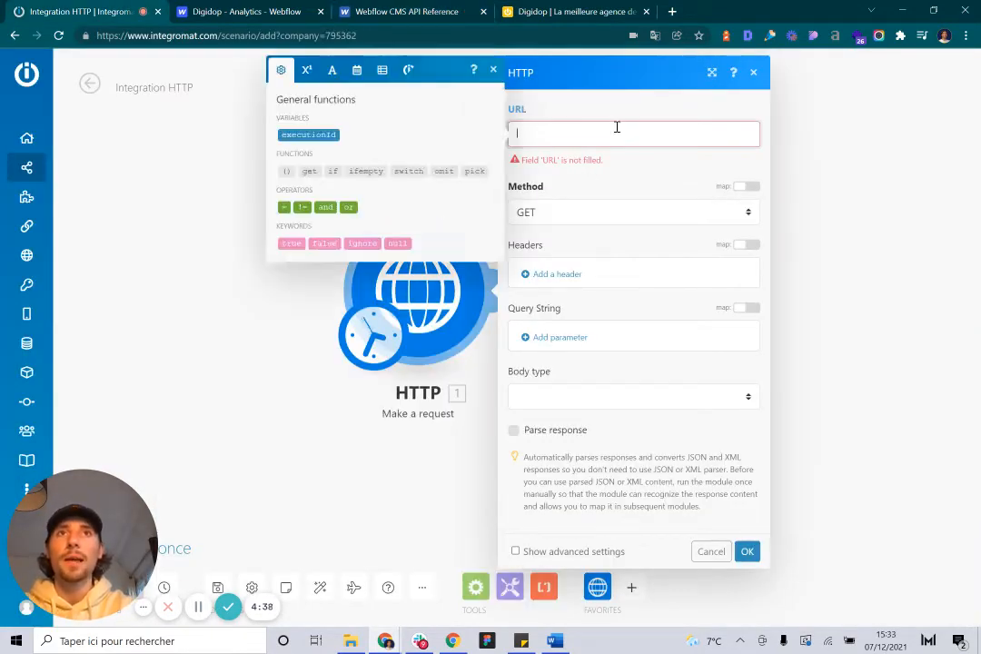
key(ctrl+v)
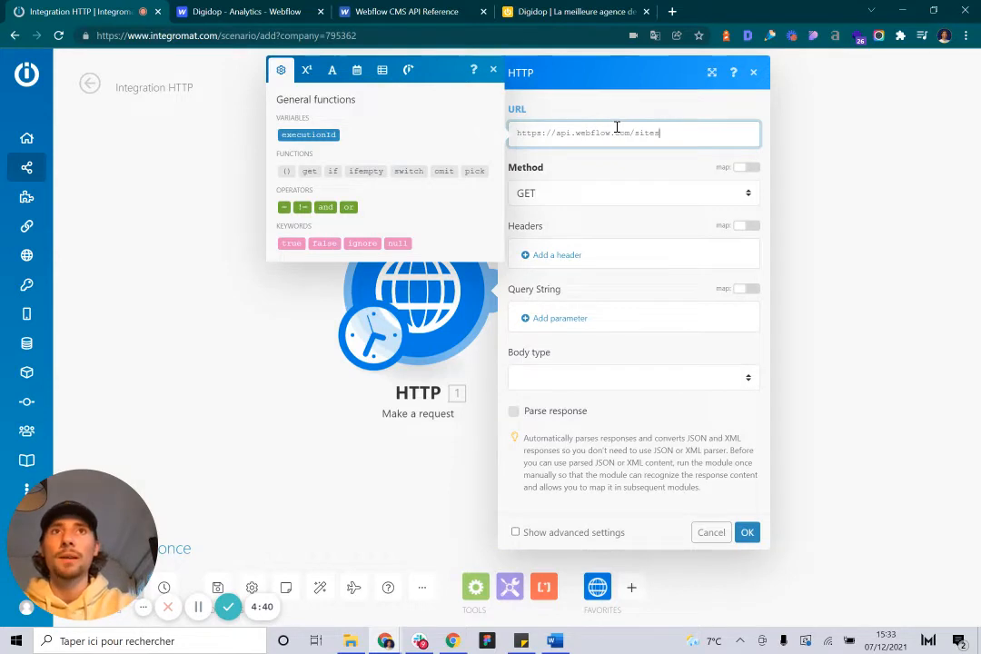
click(644, 120)
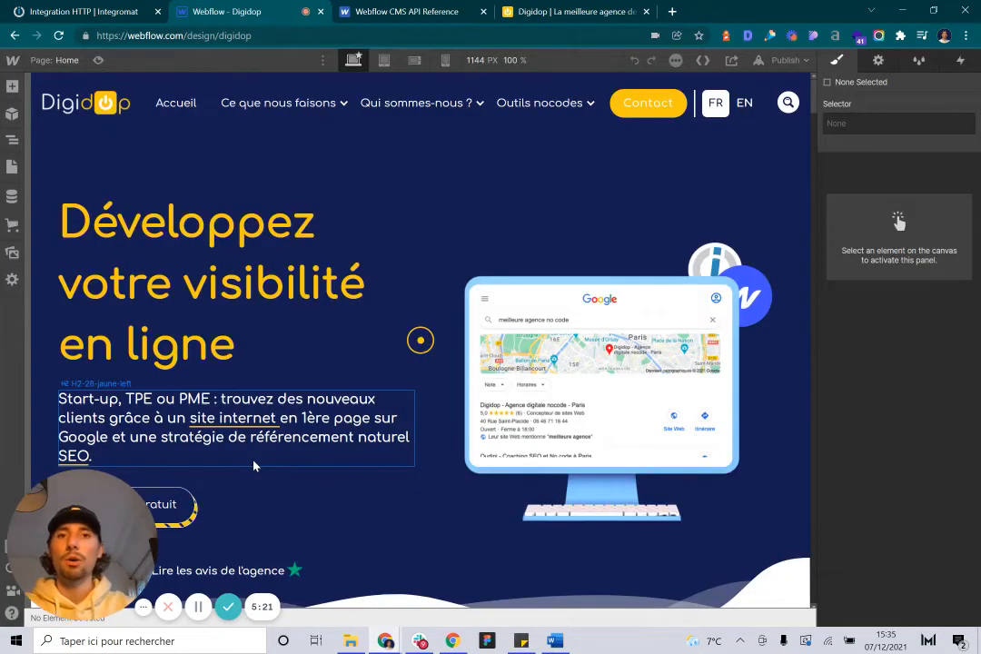
Open the integration settings of the Digidop project in Webflow and go to the API Access section
click(13, 62)
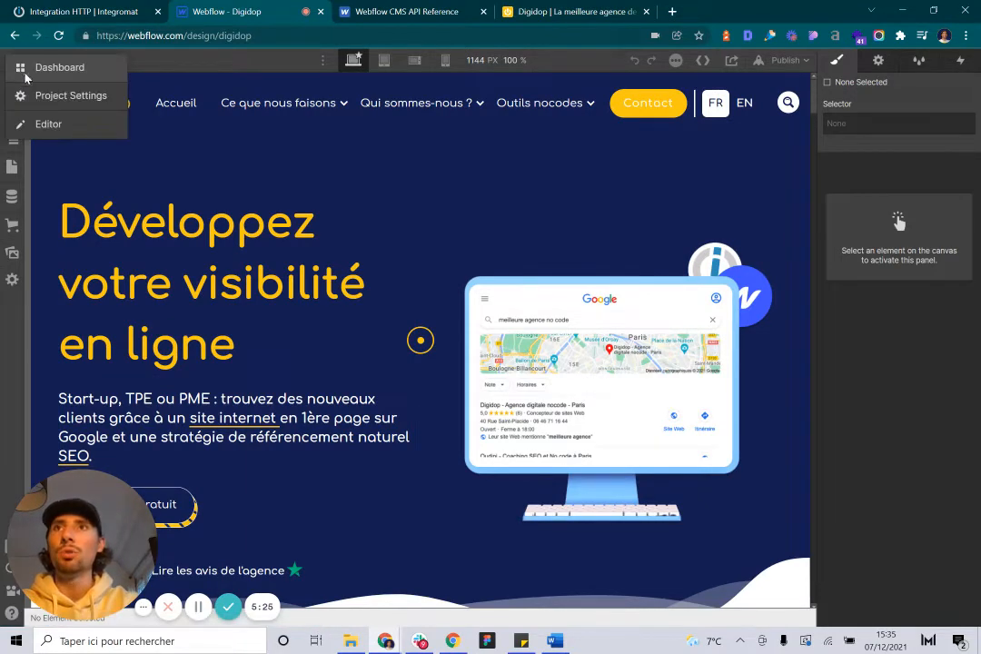
click(42, 96)
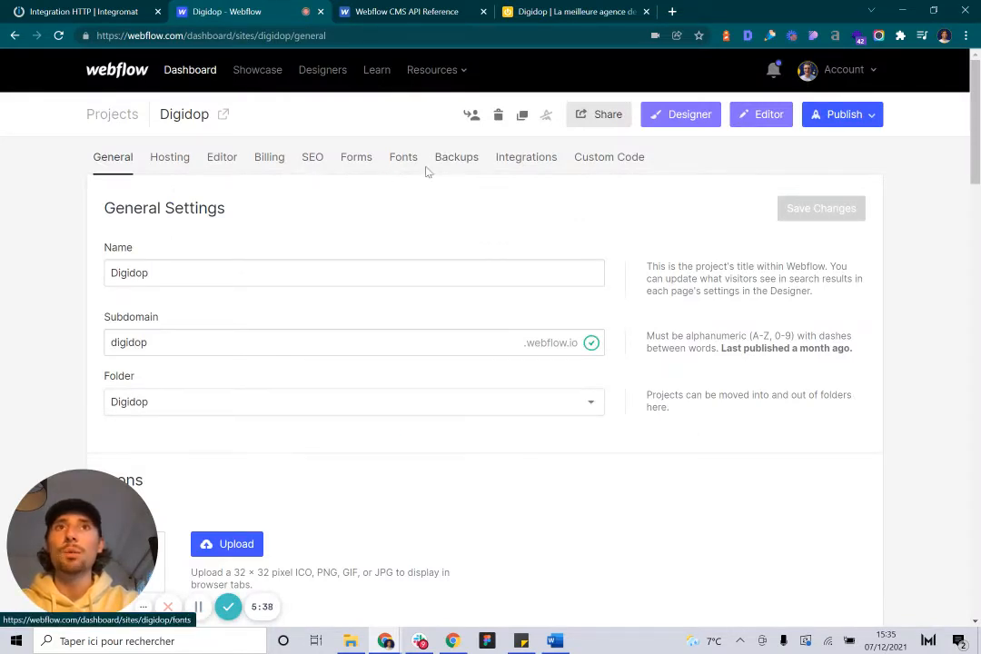
click(518, 168)
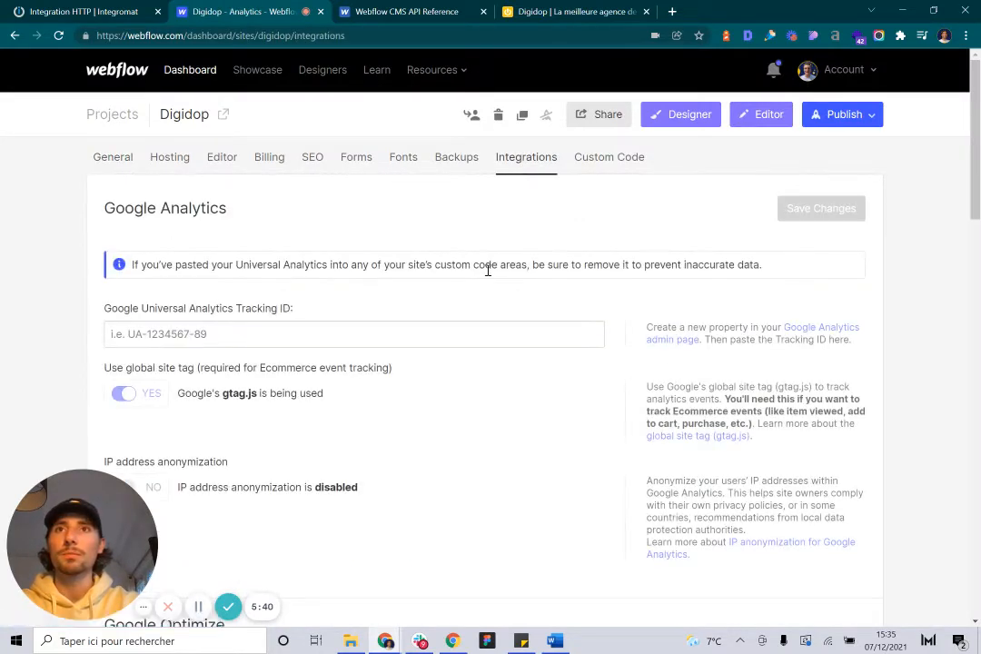
scroll(667, 370, down, 5)
scroll(667, 370, down, 4)
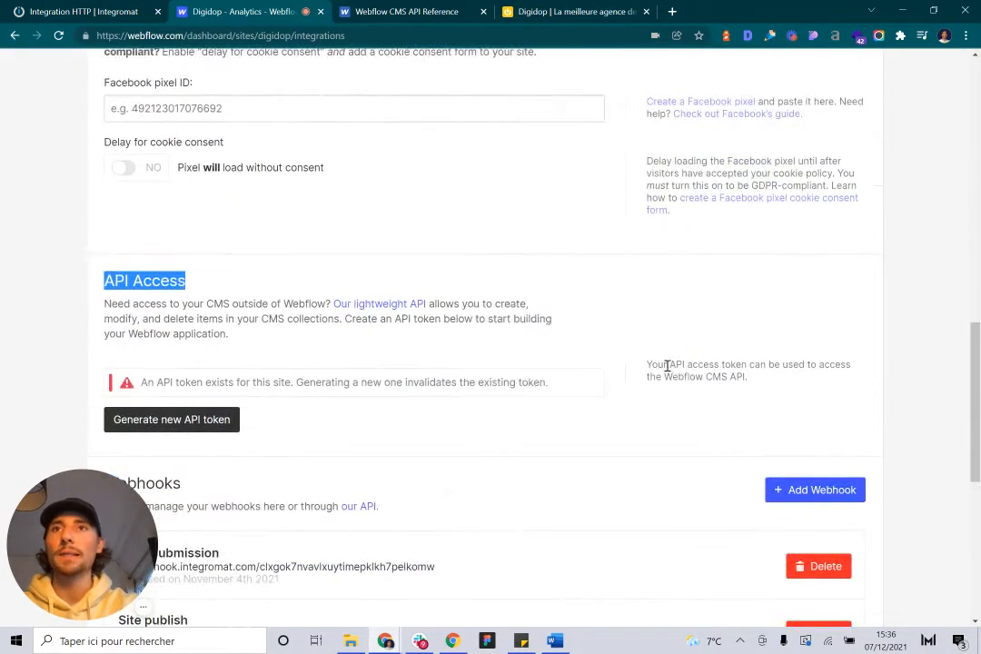
Generate a new API token for the Digidop site in the API Access section
click(173, 273)
double_click(172, 271)
click(189, 293)
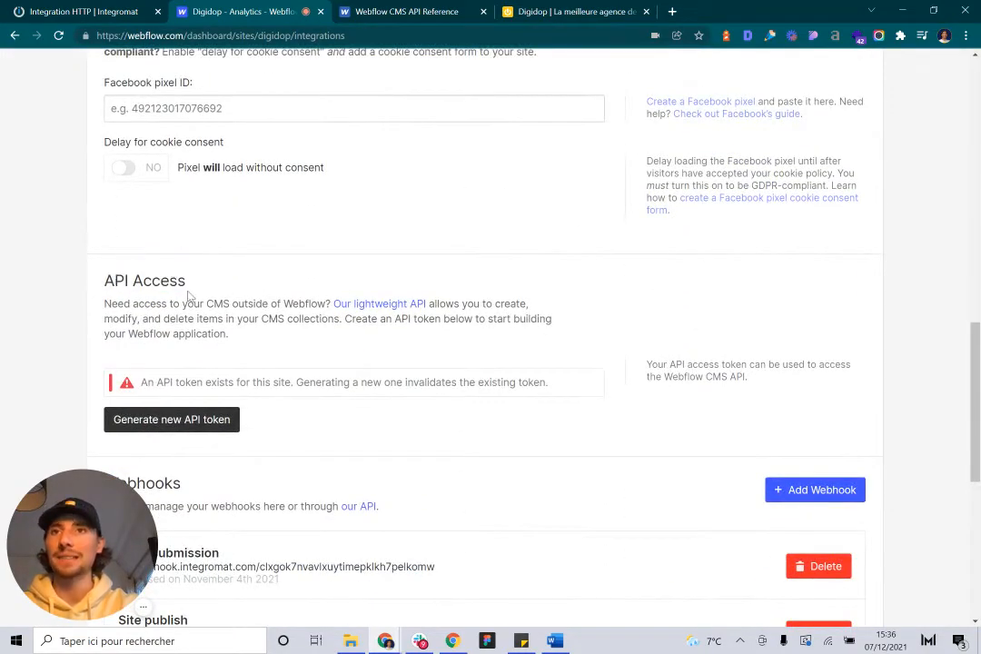
scroll(189, 293, down, 1)
click(205, 365)
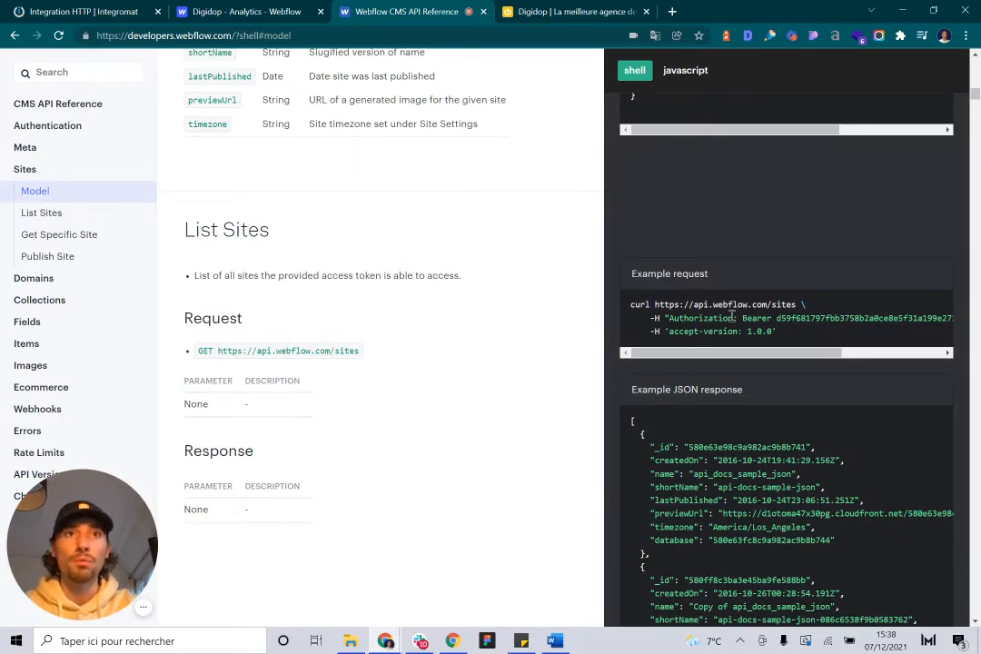
Examine the URL and the Authorization Bearer header in the List Sites example request of the Webflow API reference
drag(654, 305, 797, 307)
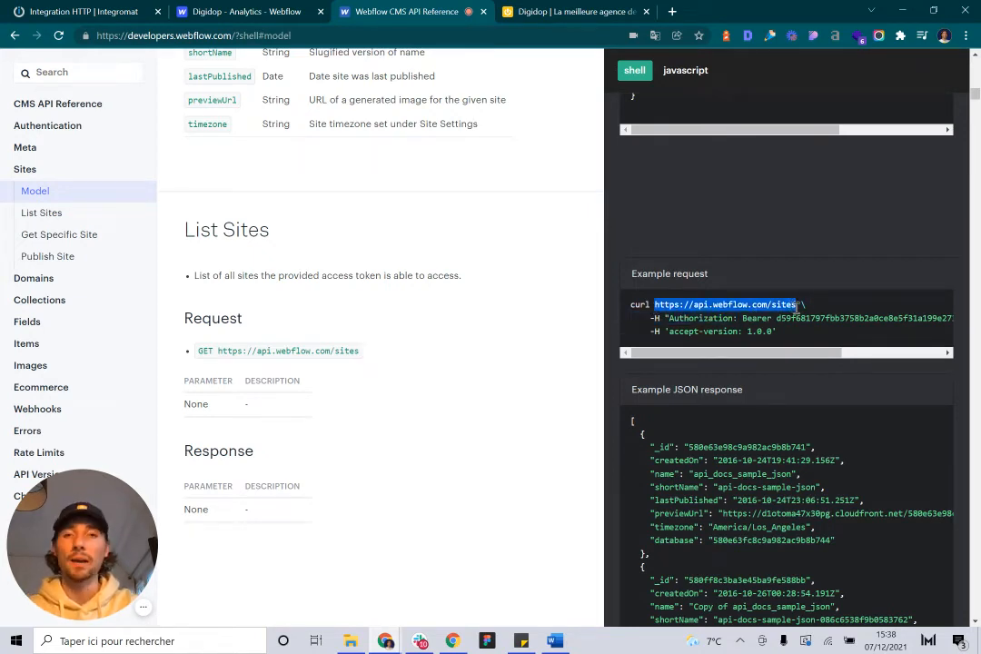
click(677, 314)
double_click(676, 316)
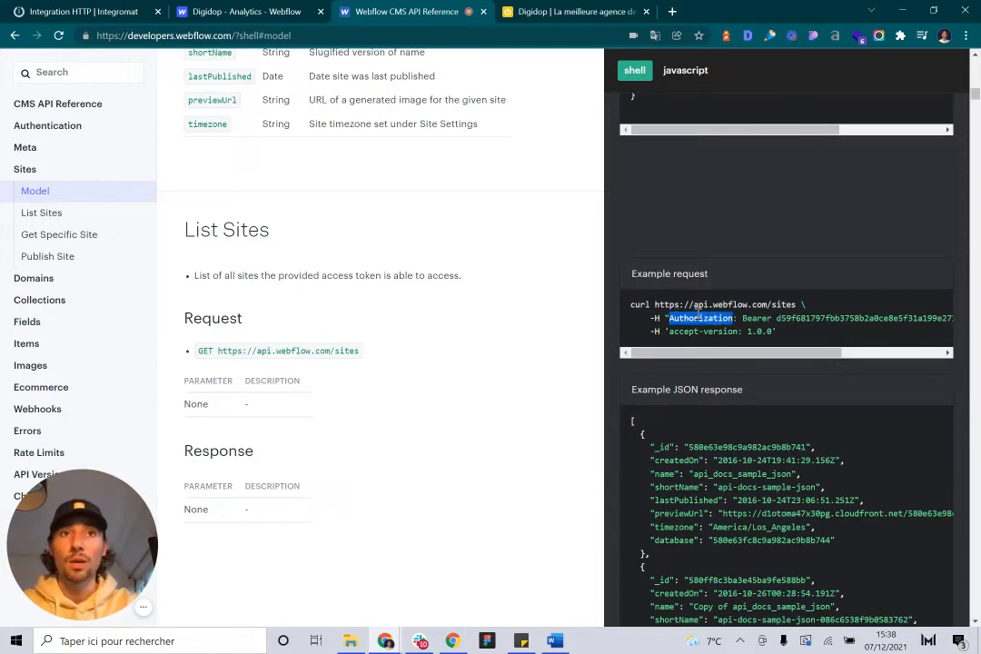
double_click(753, 318)
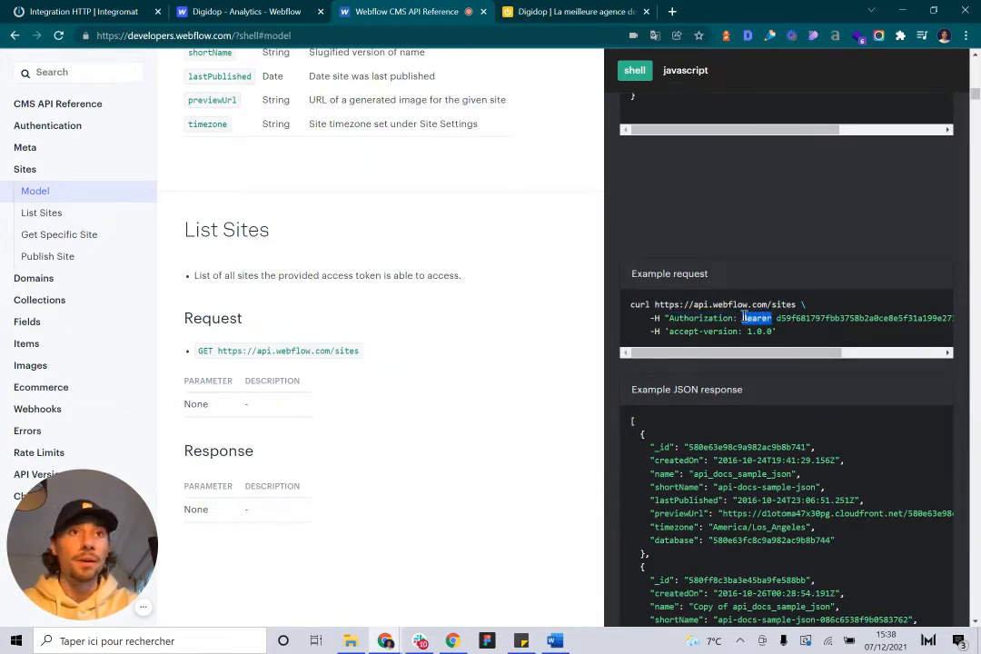
double_click(783, 318)
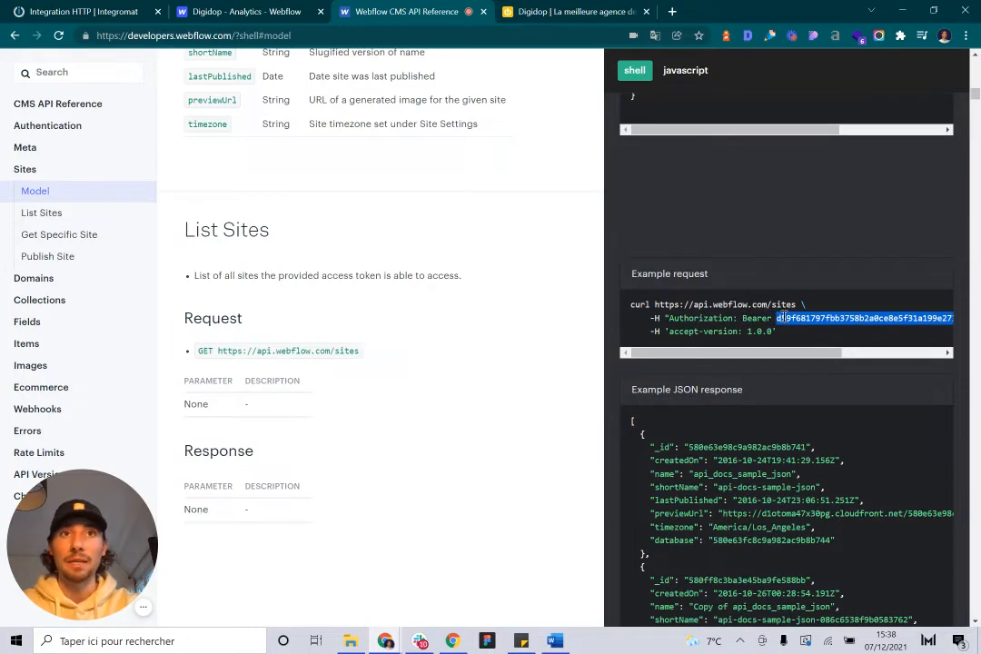
click(706, 349)
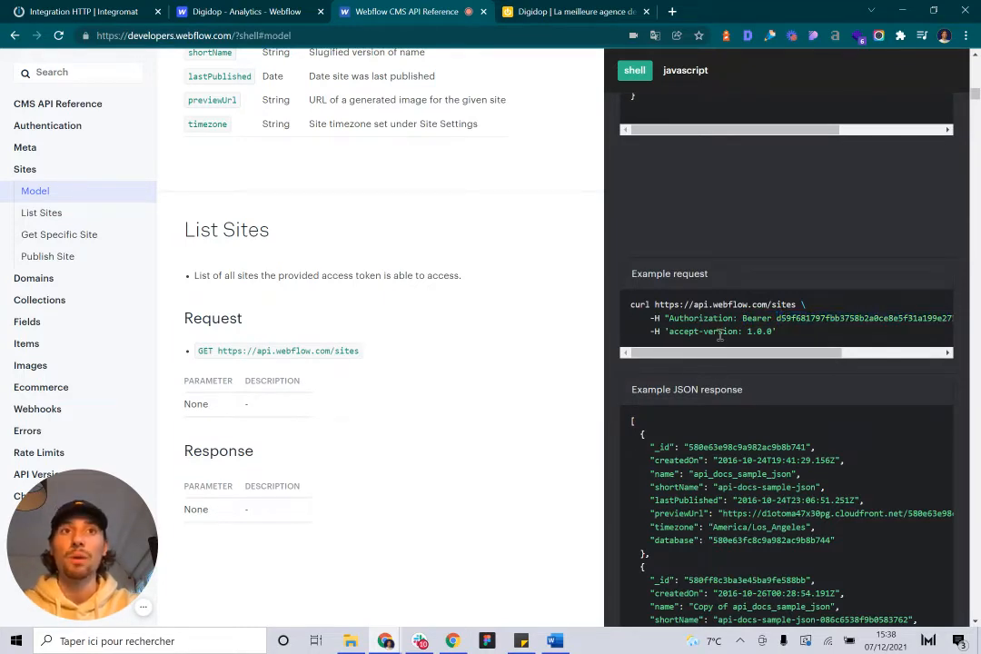
Start a new header for the Integromat HTTP request with the name Authorization and the Webflow API token as its value
double_click(719, 331)
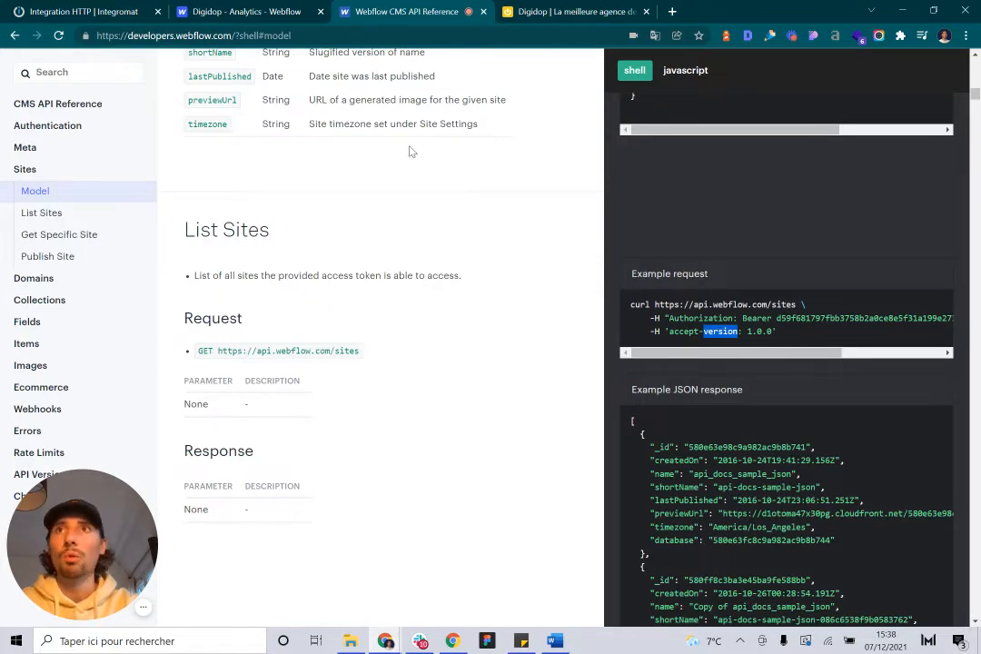
key(ctrl+1)
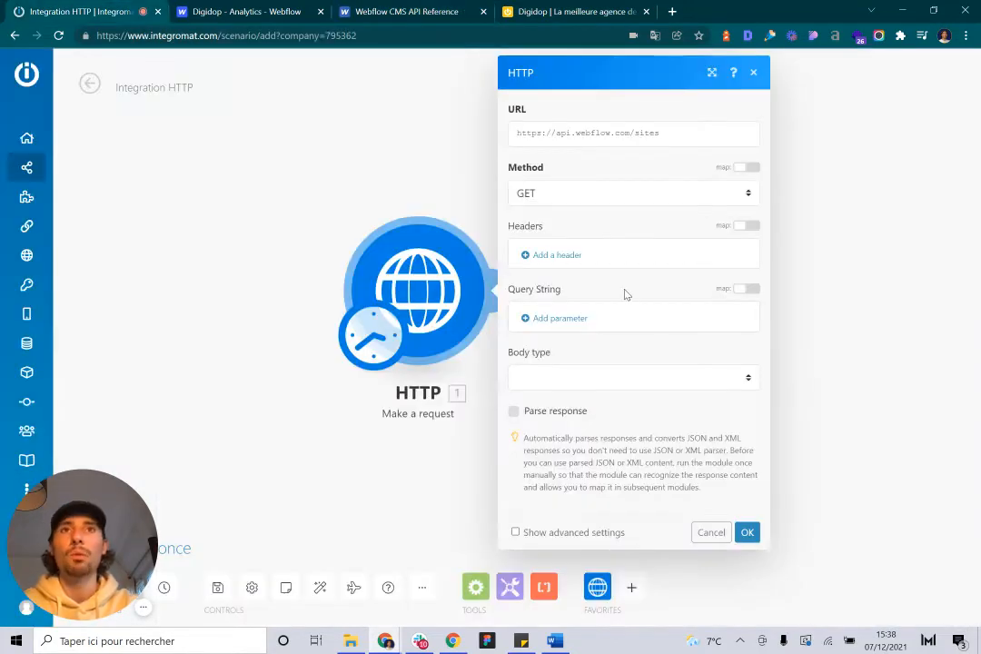
click(576, 263)
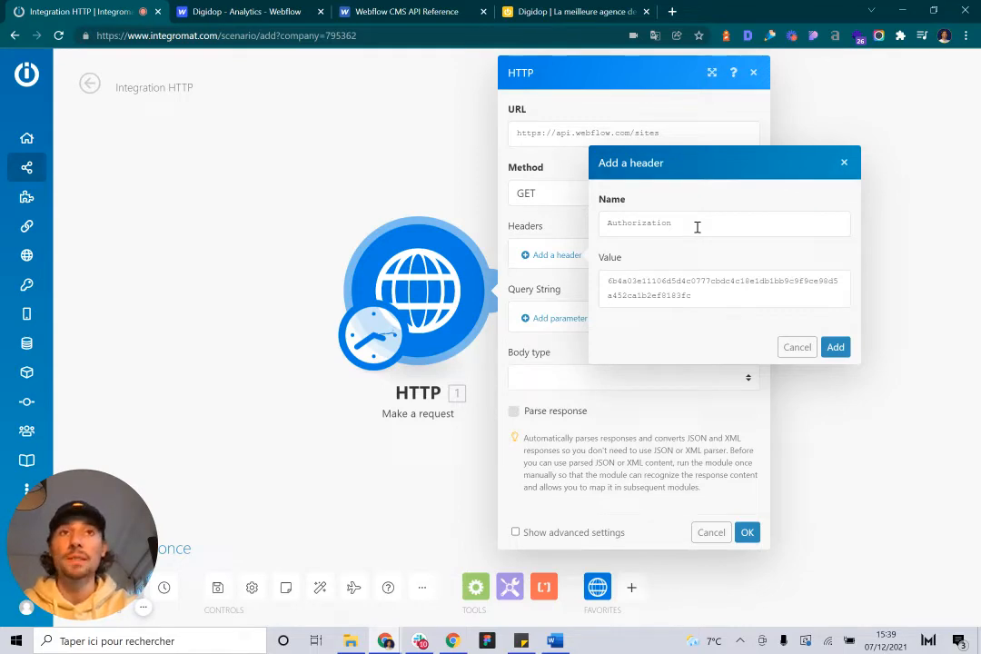
double_click(666, 287)
click(722, 300)
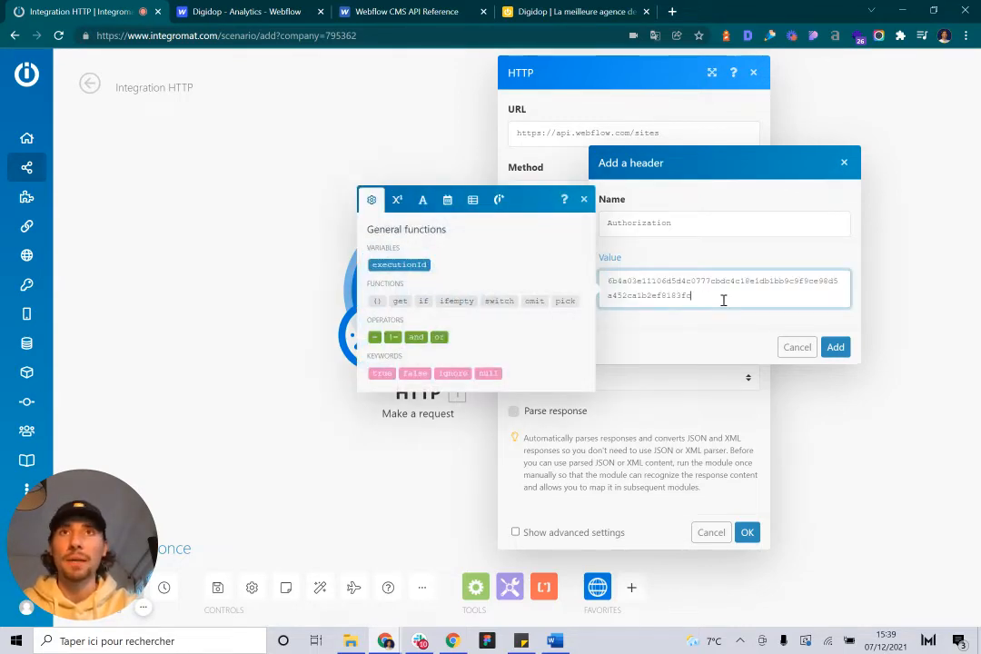
Prefix the token in the Authorization header's value with Bearer, copied from the List Sites example request, and add the header
click(400, 15)
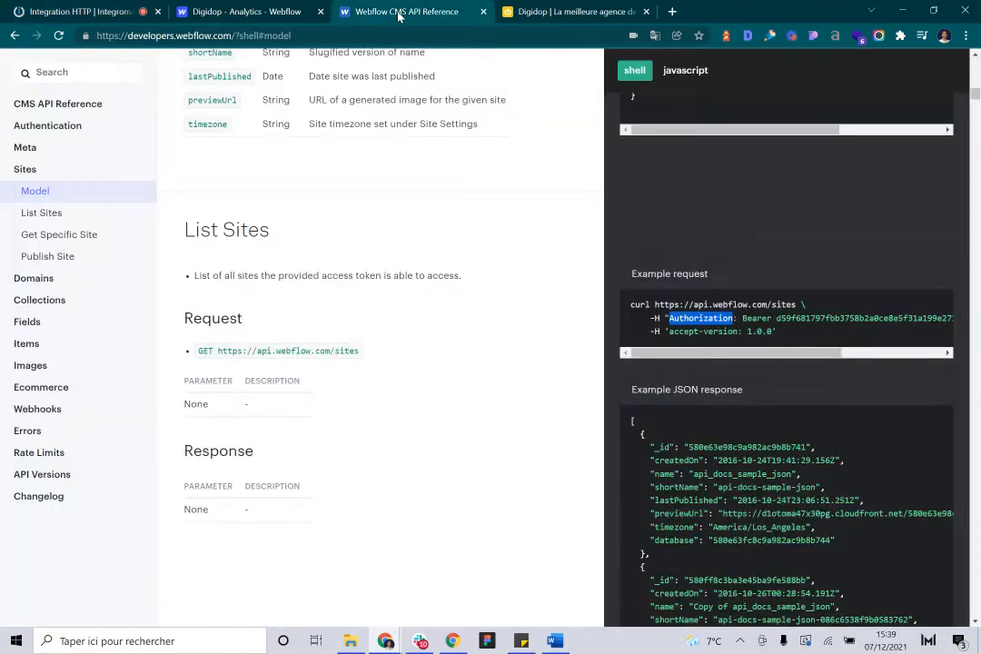
double_click(756, 318)
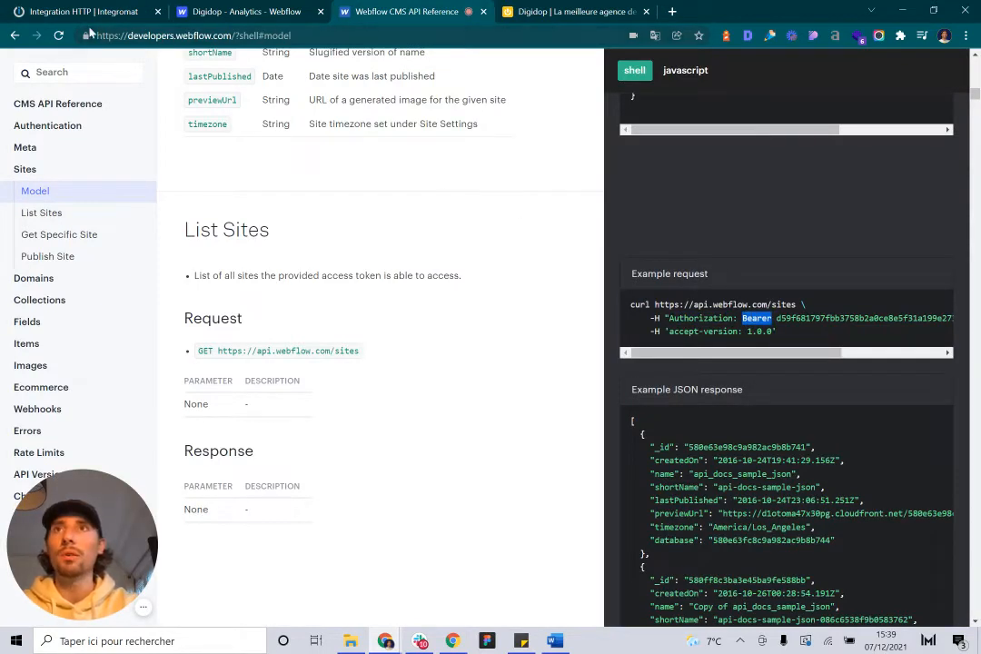
click(106, 16)
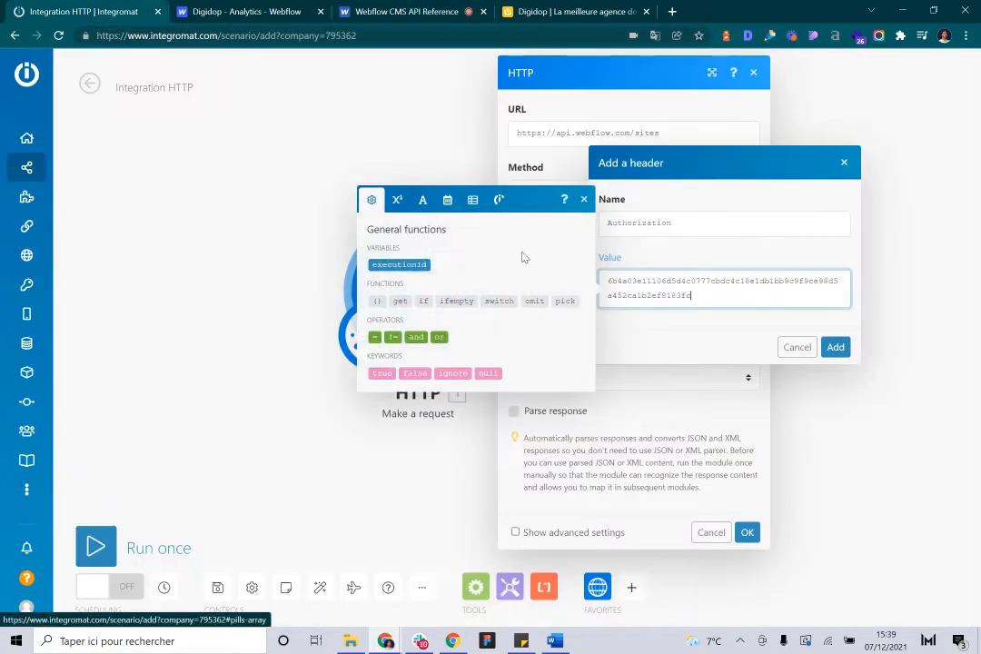
click(609, 281)
key(ctrl+v)
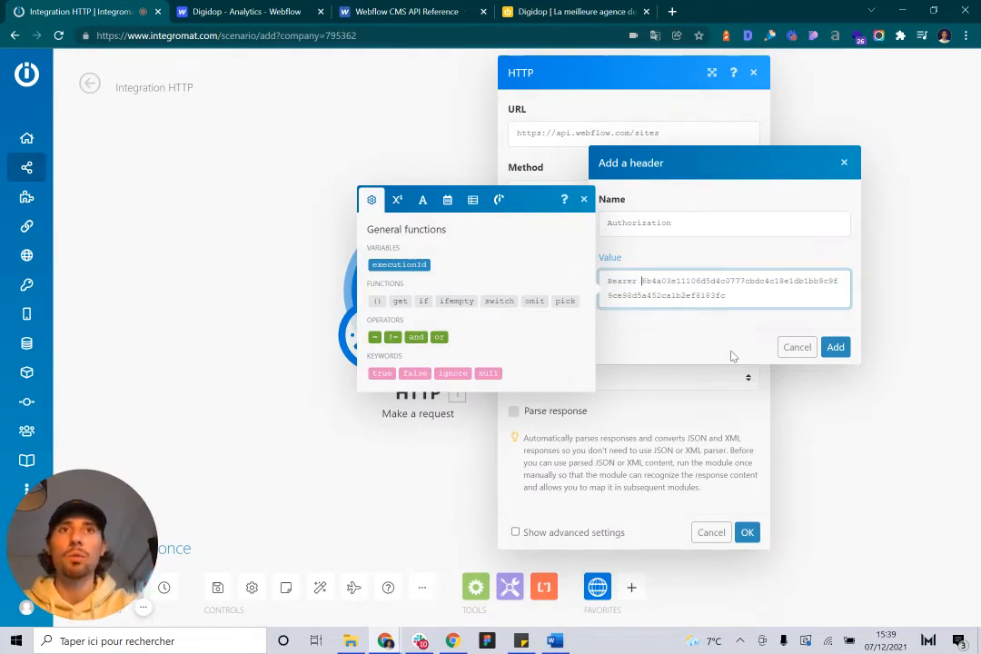
click(584, 199)
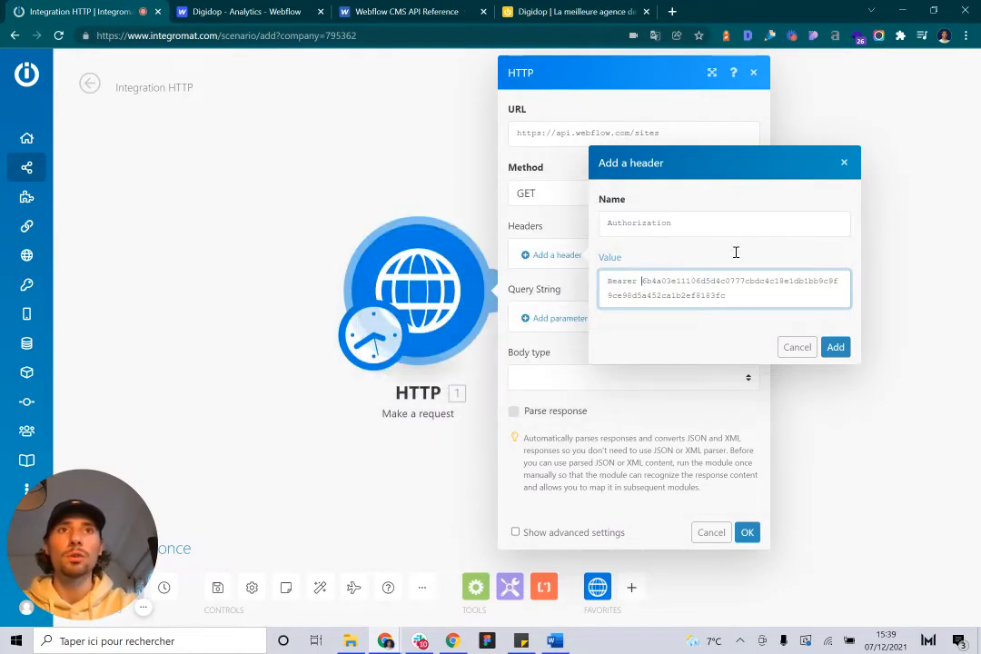
click(832, 349)
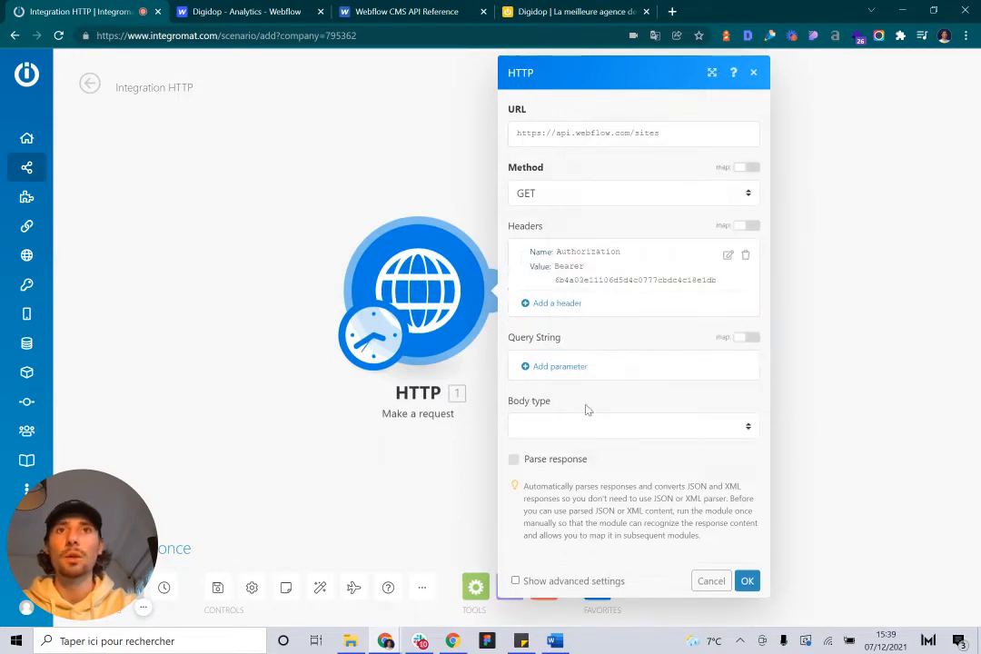
Add a second header named accept-version with the value 1.0.0, following the List Sites example request
click(562, 304)
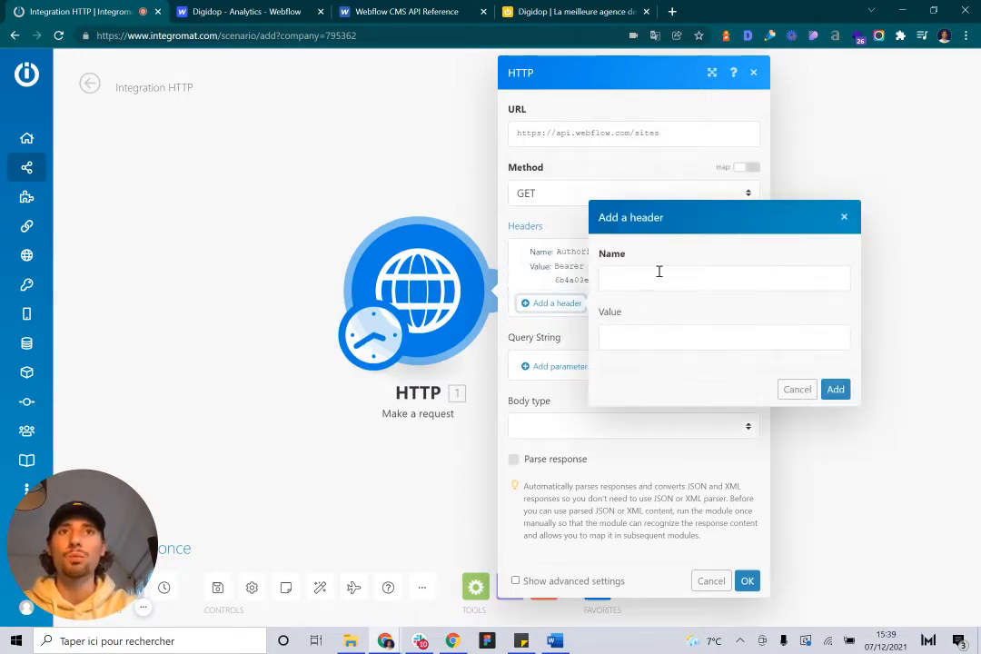
click(368, 12)
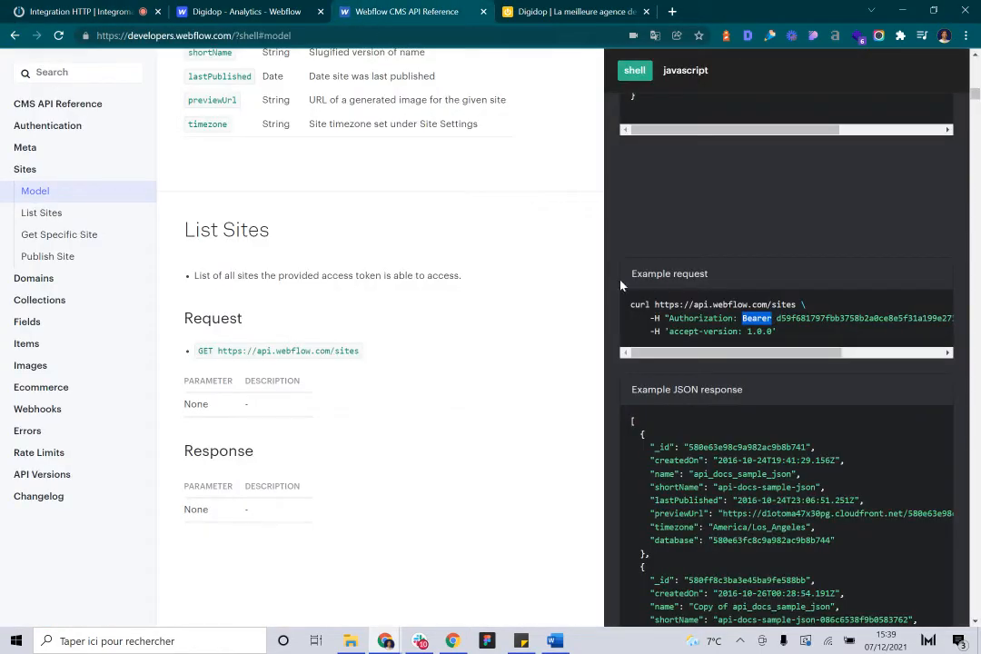
mouse_move(672, 333)
mouse_down()
mouse_move(740, 341)
mouse_move(669, 332)
mouse_up()
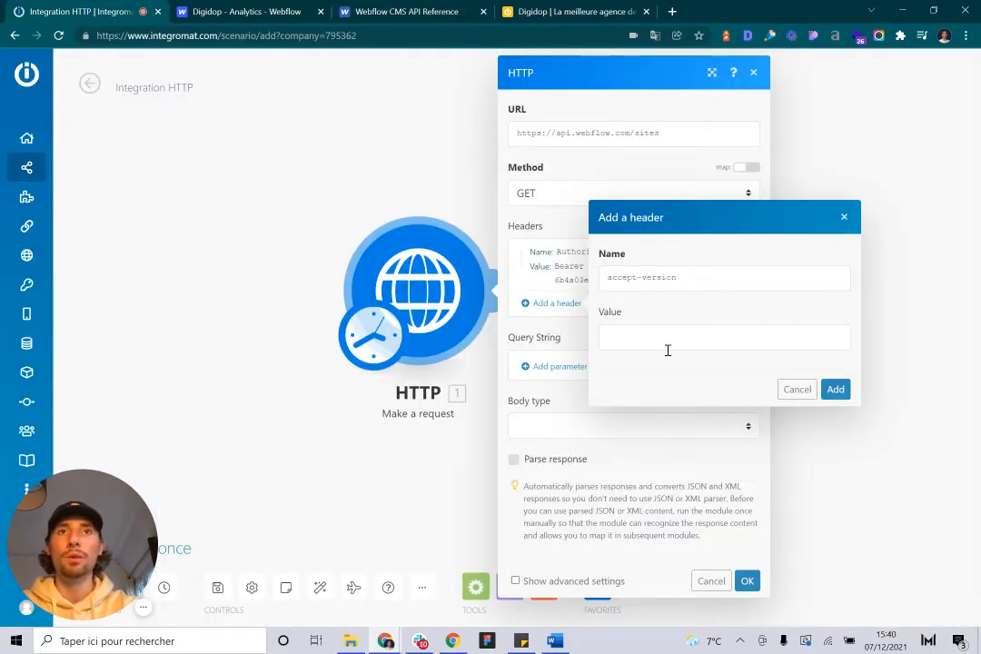
click(683, 335)
text(1.0.0)
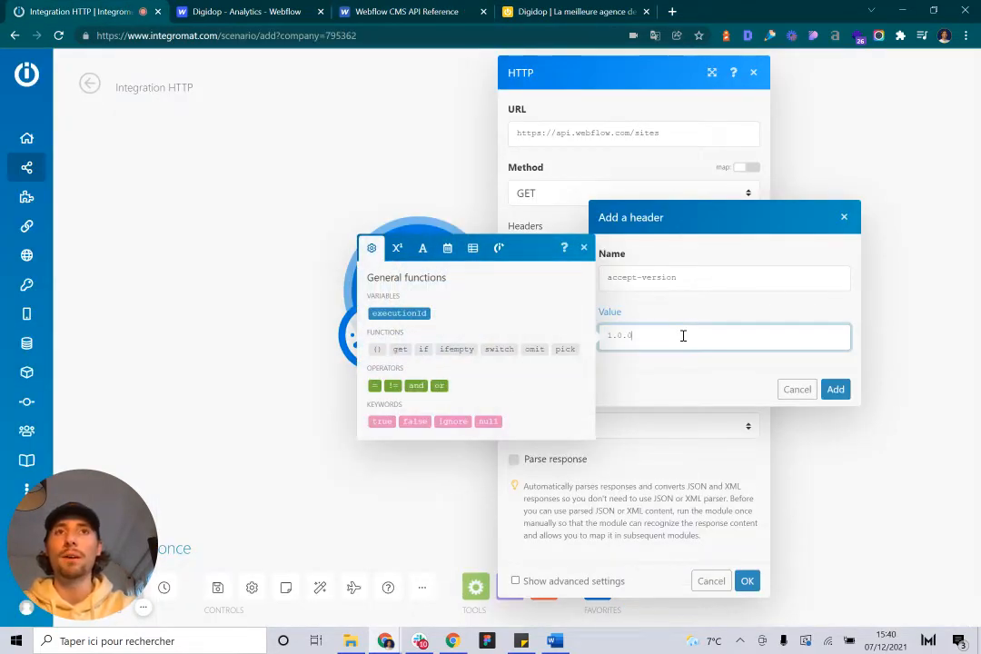
click(585, 247)
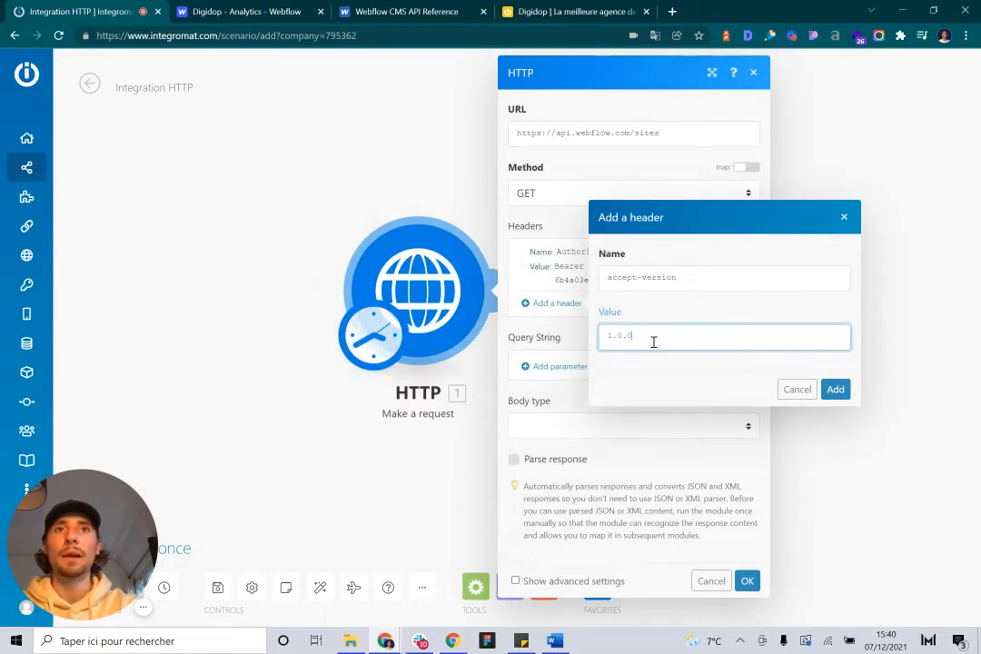
click(833, 388)
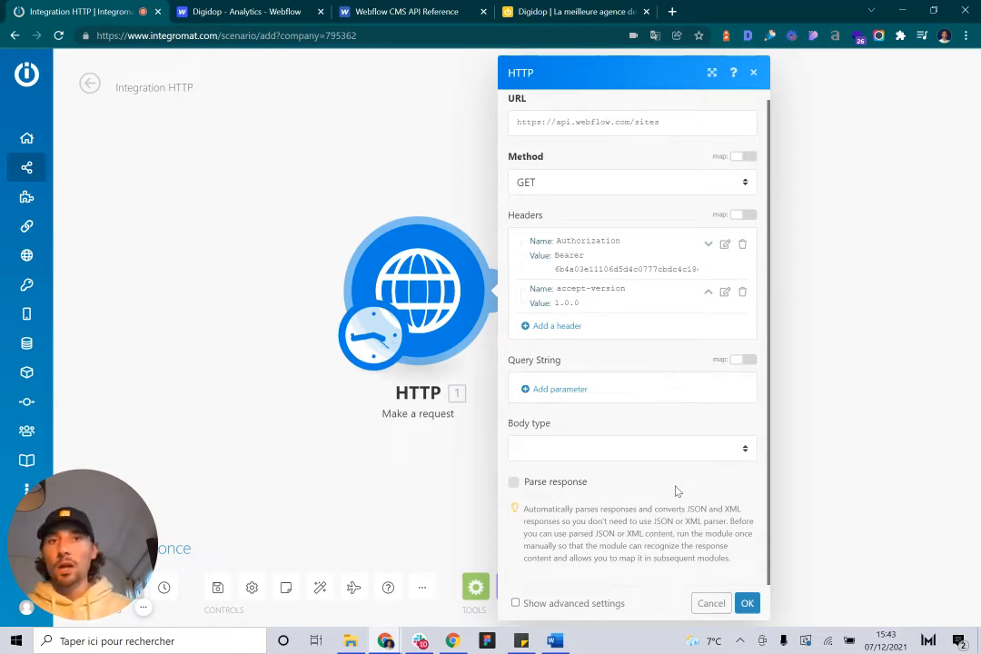
Enable Parse response for the HTTP request and save the module's settings
click(524, 483)
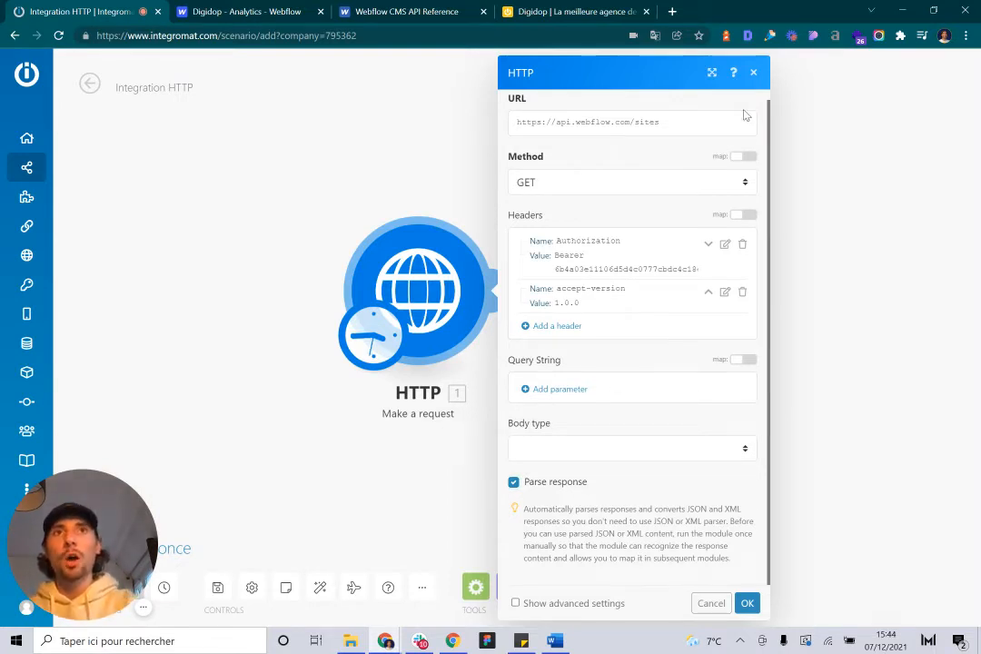
click(693, 121)
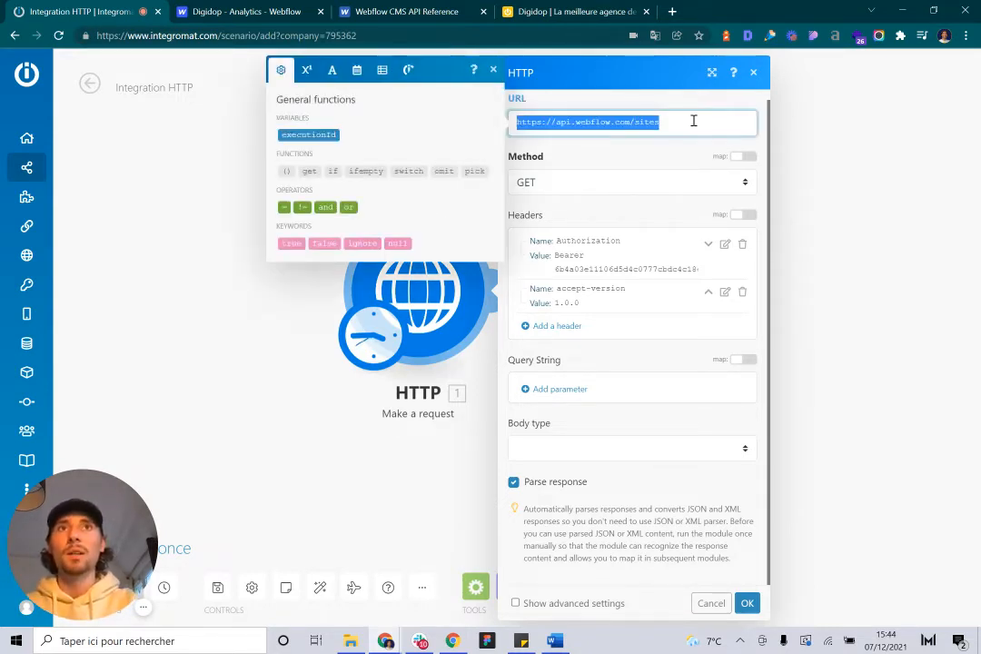
click(679, 103)
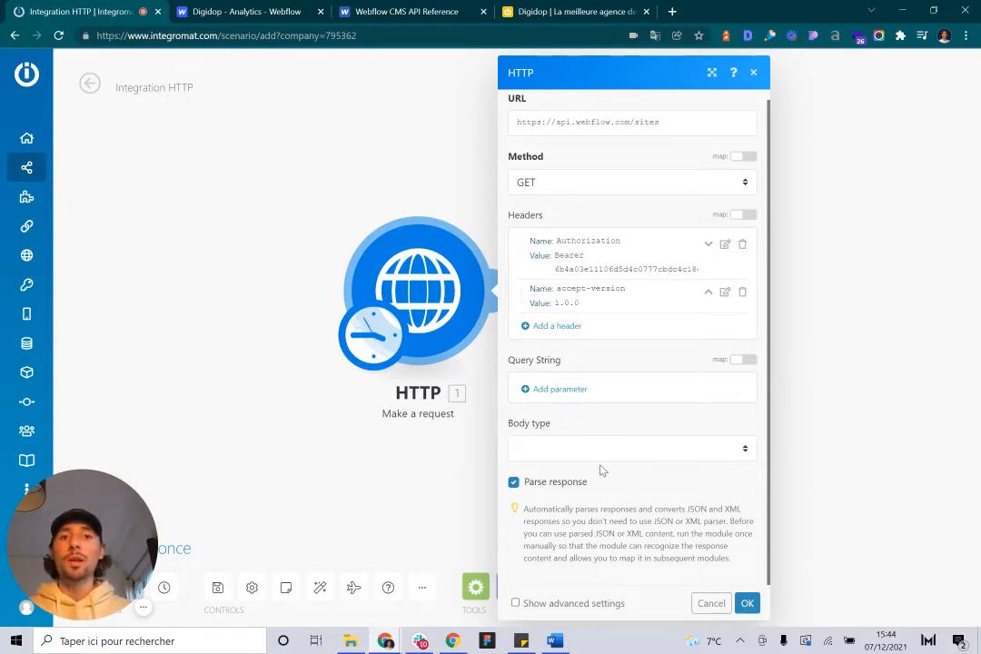
click(745, 601)
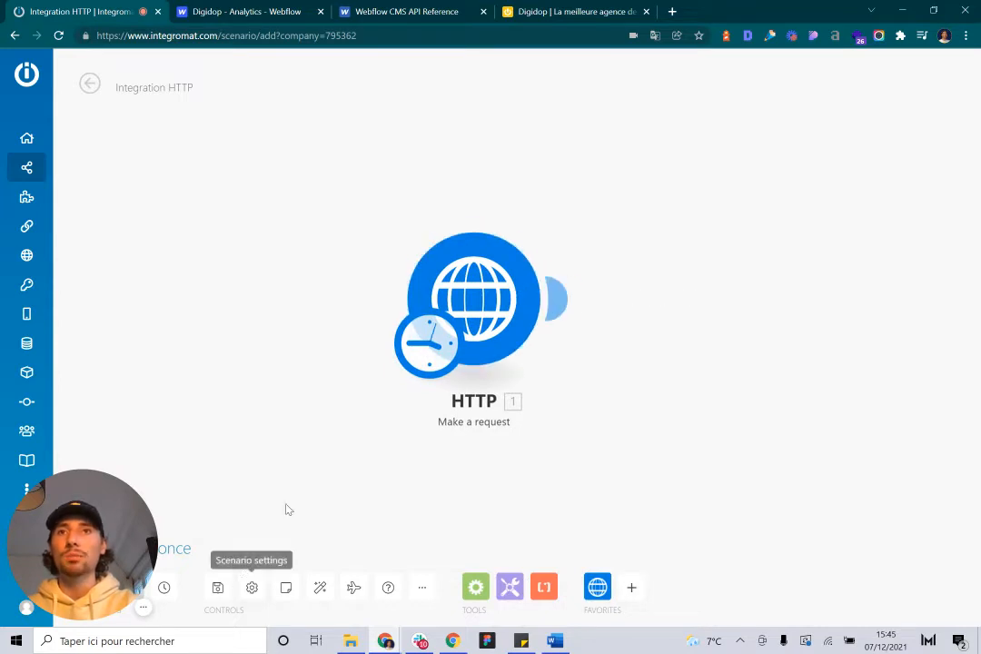
Run the HTTP module and open the details of its run
right_click(515, 275)
click(590, 306)
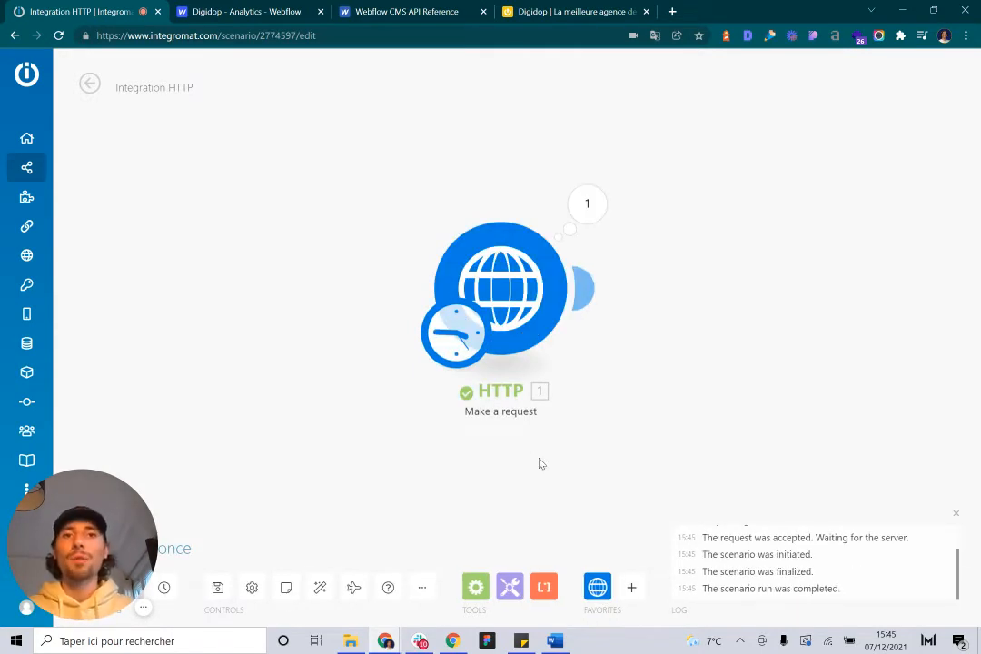
click(587, 207)
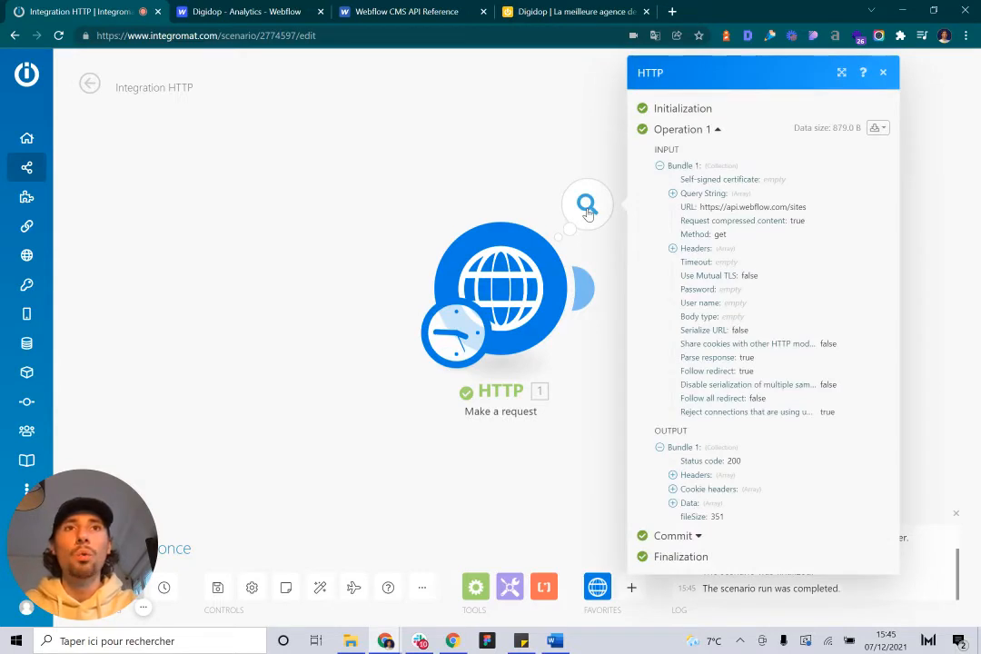
Examine the status code and the returned site's _id in the output data, then close the run details
double_click(733, 462)
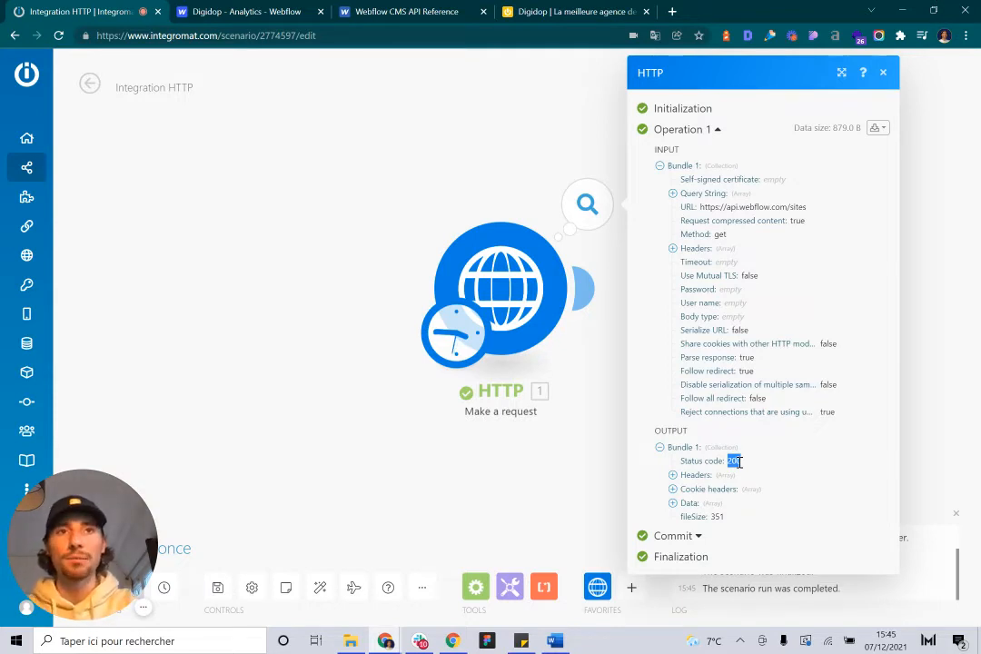
click(689, 503)
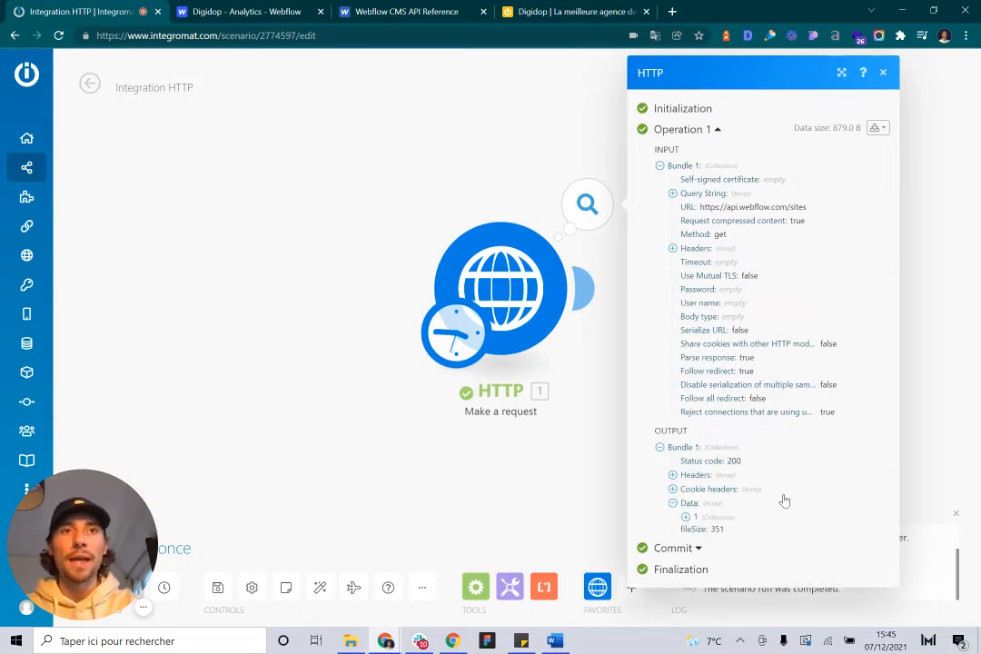
click(703, 517)
scroll(717, 481, down, 1)
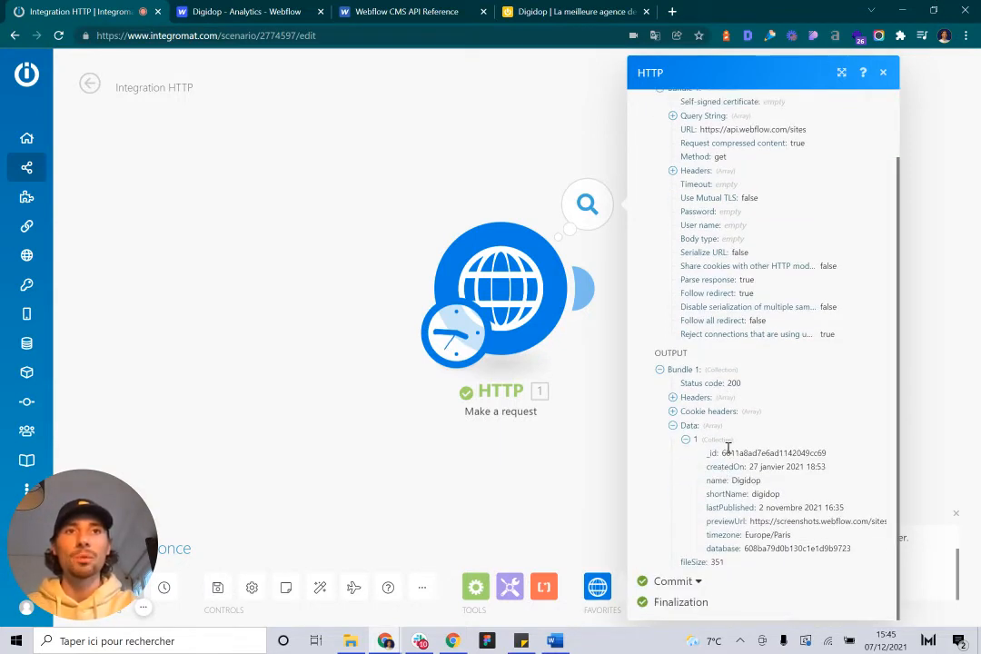
double_click(727, 452)
click(716, 452)
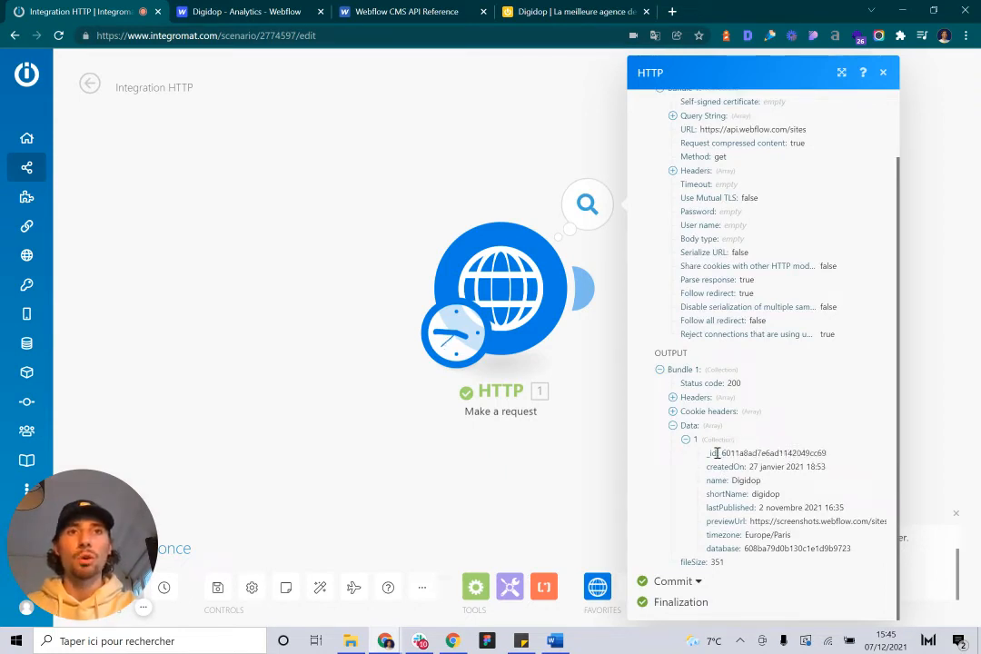
double_click(733, 453)
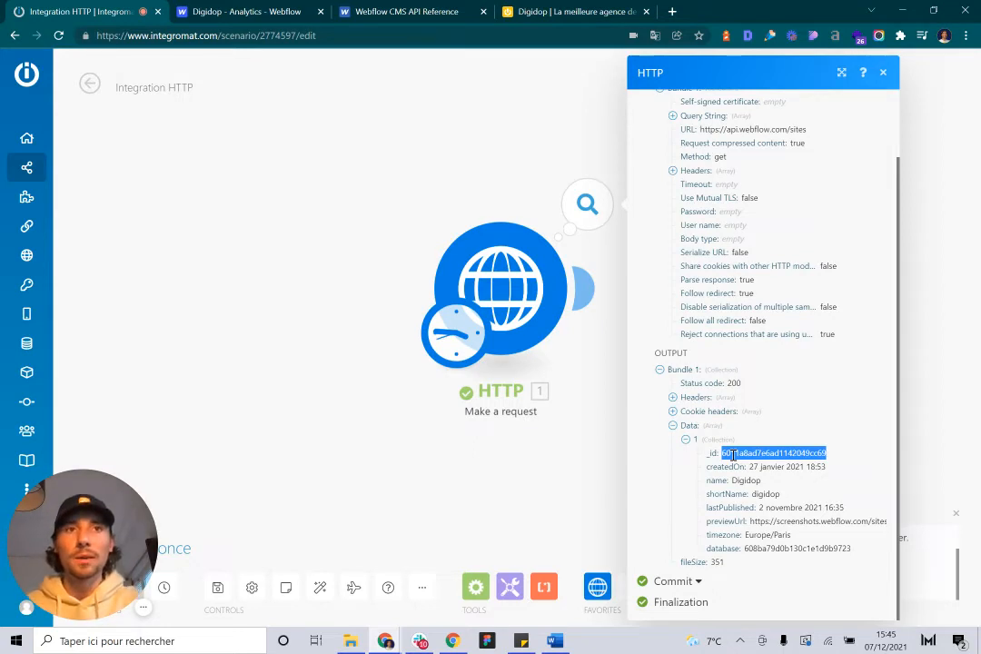
click(730, 454)
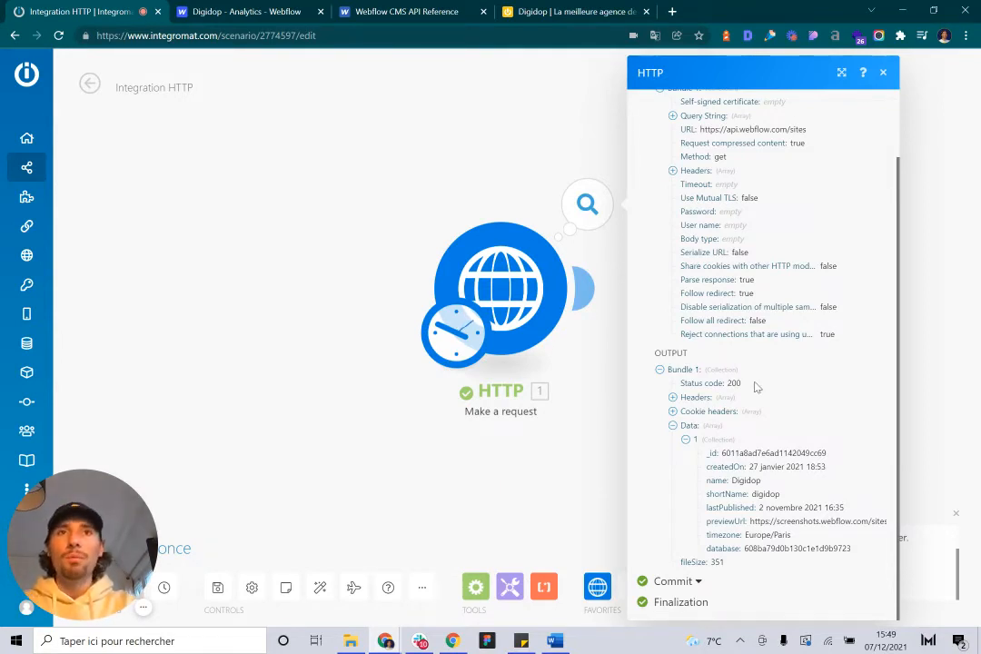
click(881, 74)
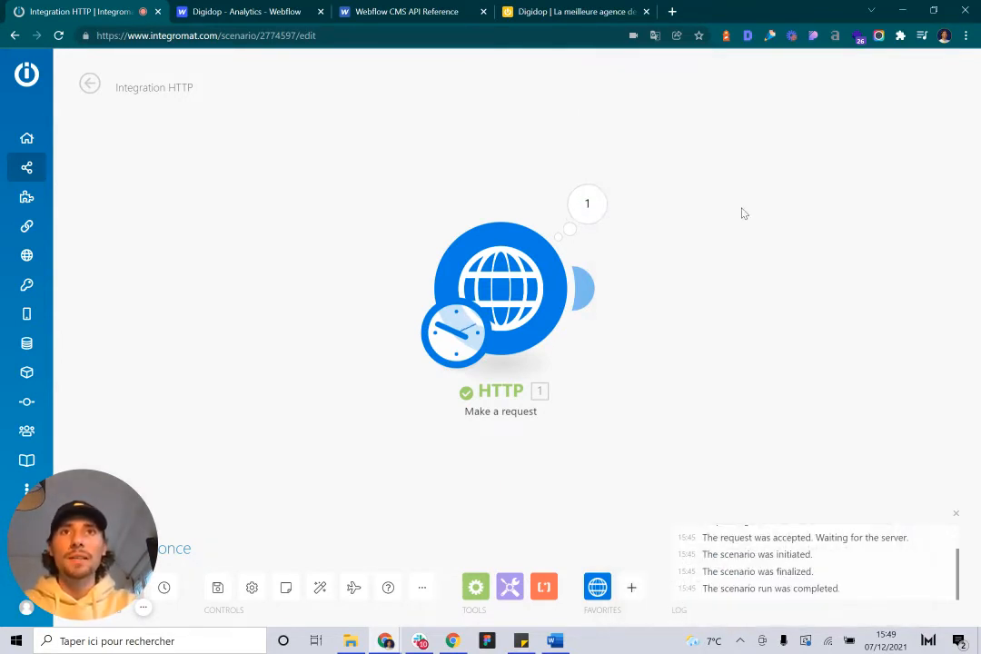
Clone the HTTP module and place the copy to the right of the original
drag(705, 258, 549, 248)
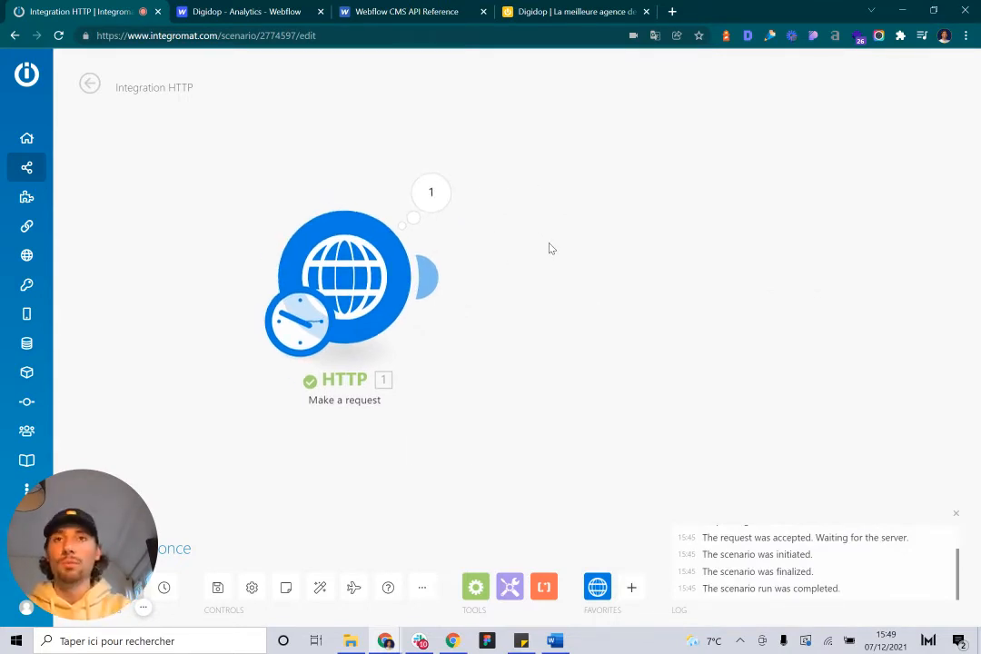
right_click(361, 271)
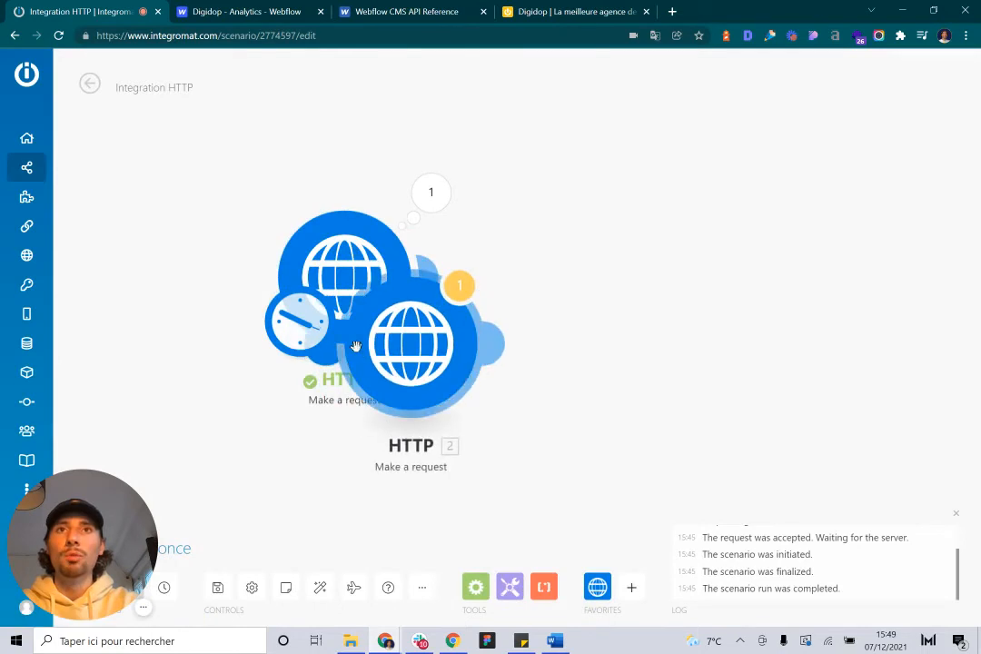
drag(417, 354, 599, 294)
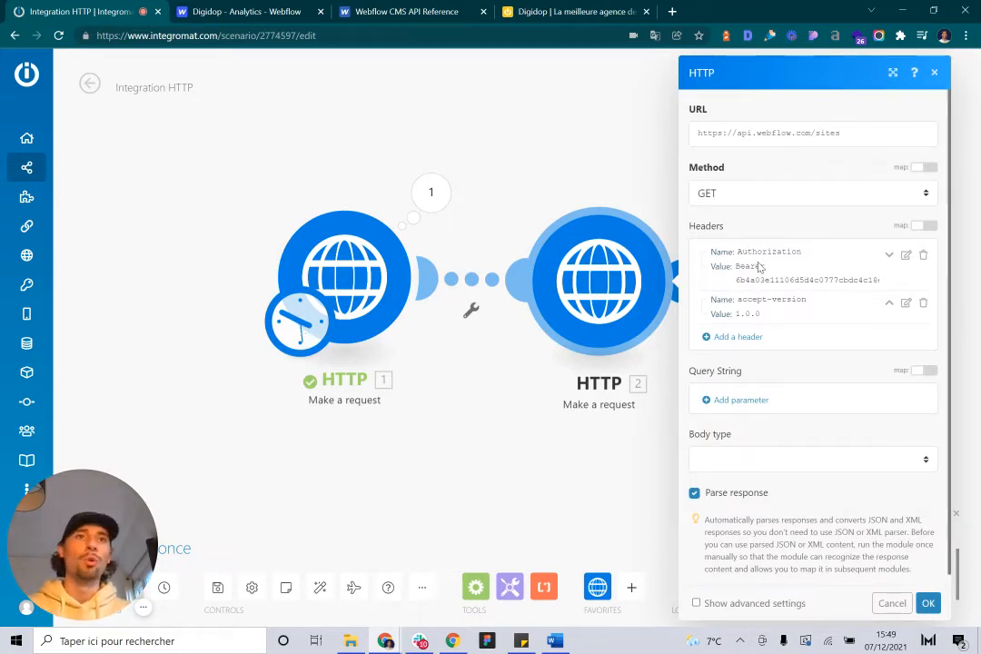
Examine the Collections model and the List Collections request in the Webflow CMS API Reference
triple_click(834, 132)
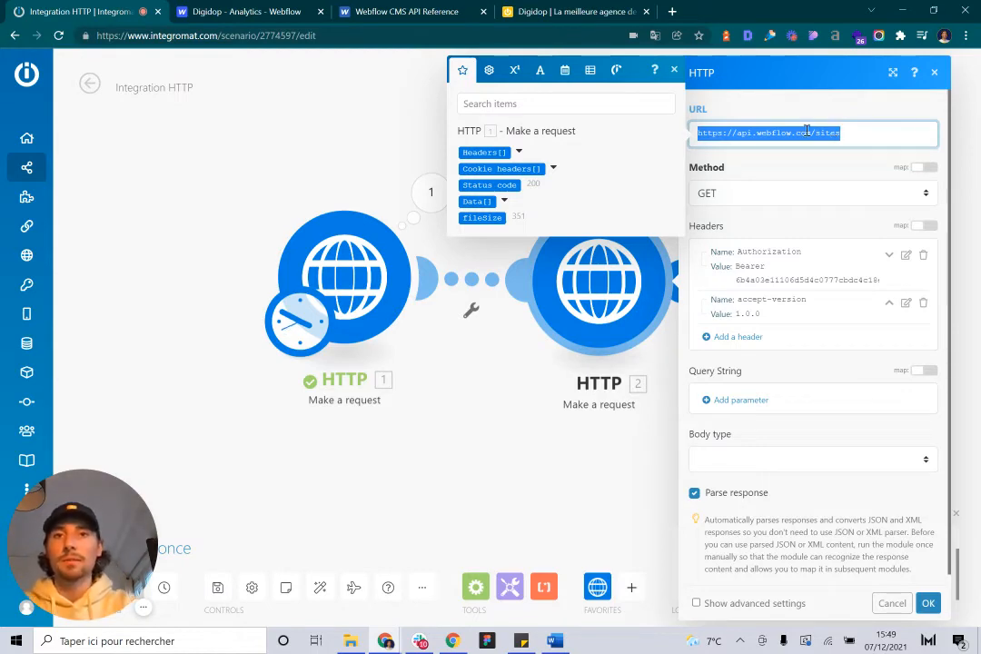
click(406, 12)
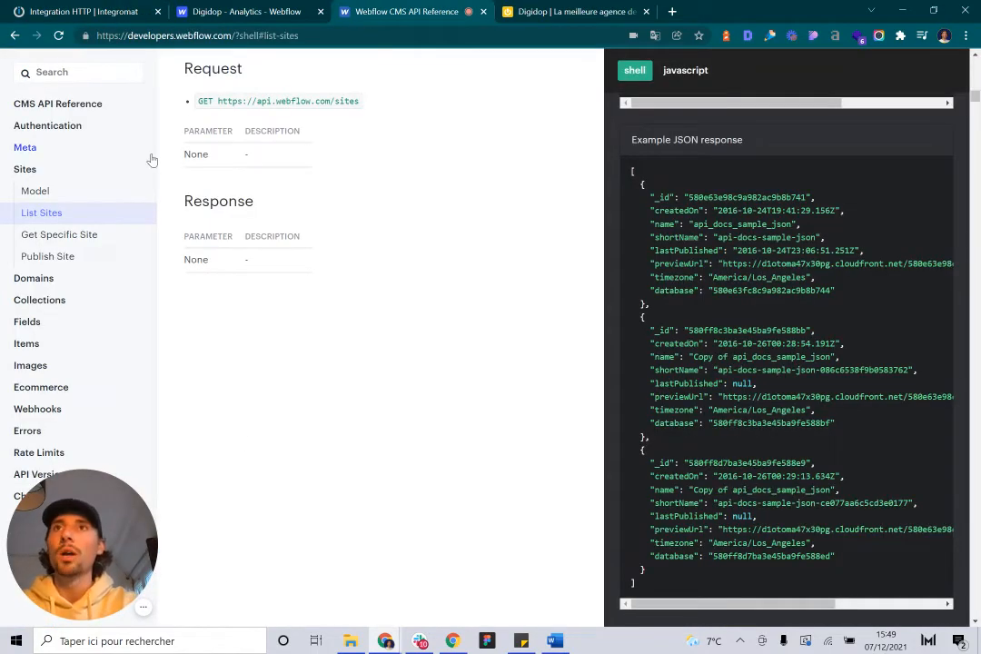
click(91, 305)
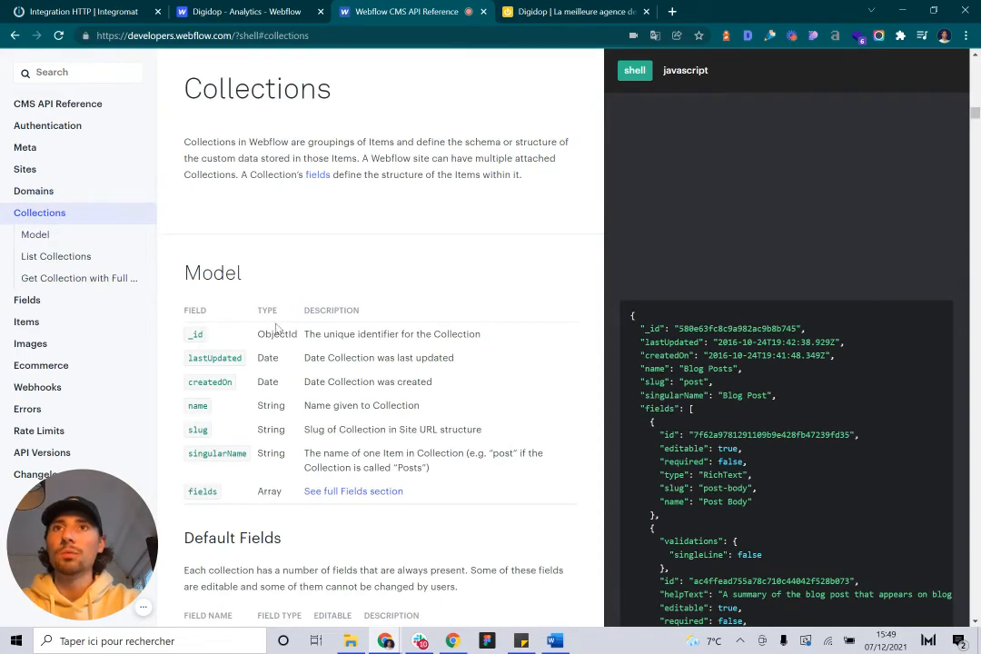
drag(189, 310, 390, 430)
click(390, 430)
drag(459, 460, 386, 359)
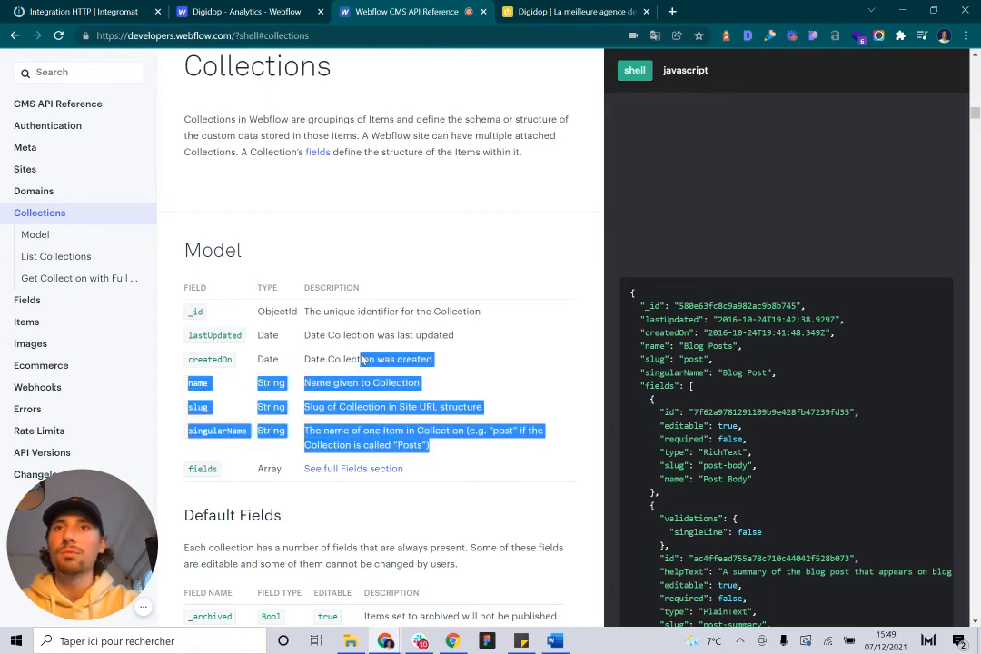
click(362, 360)
scroll(361, 360, down, 1)
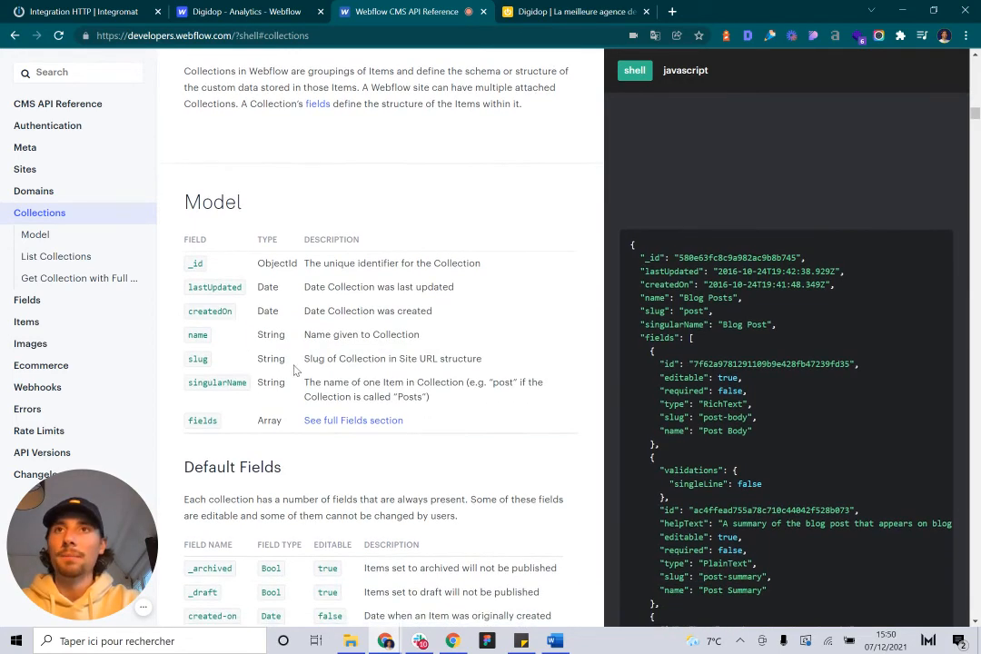
scroll(410, 319, down, 1)
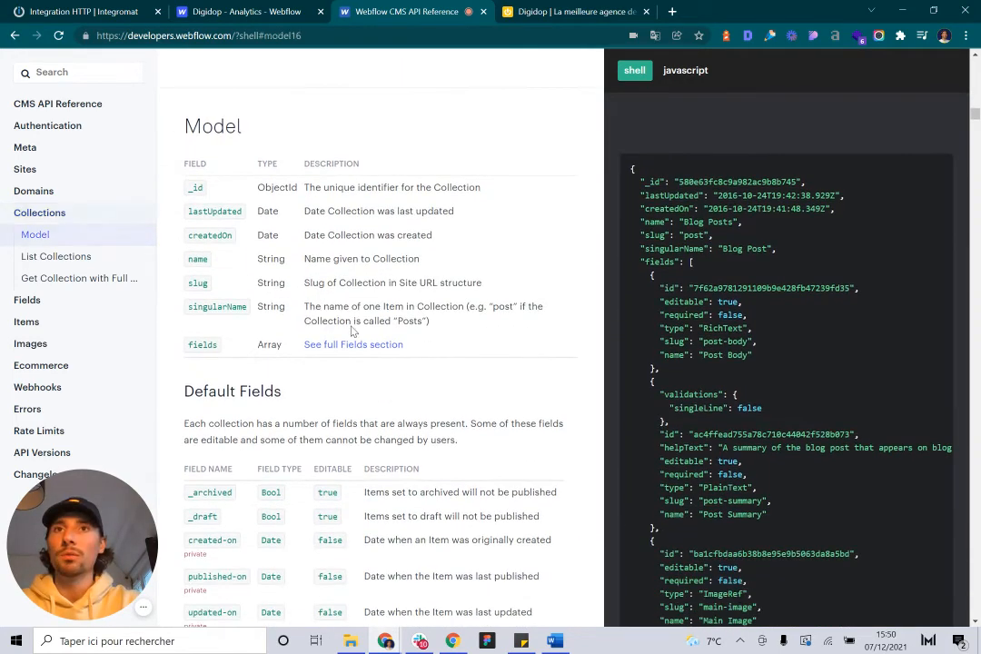
scroll(268, 203, down, 5)
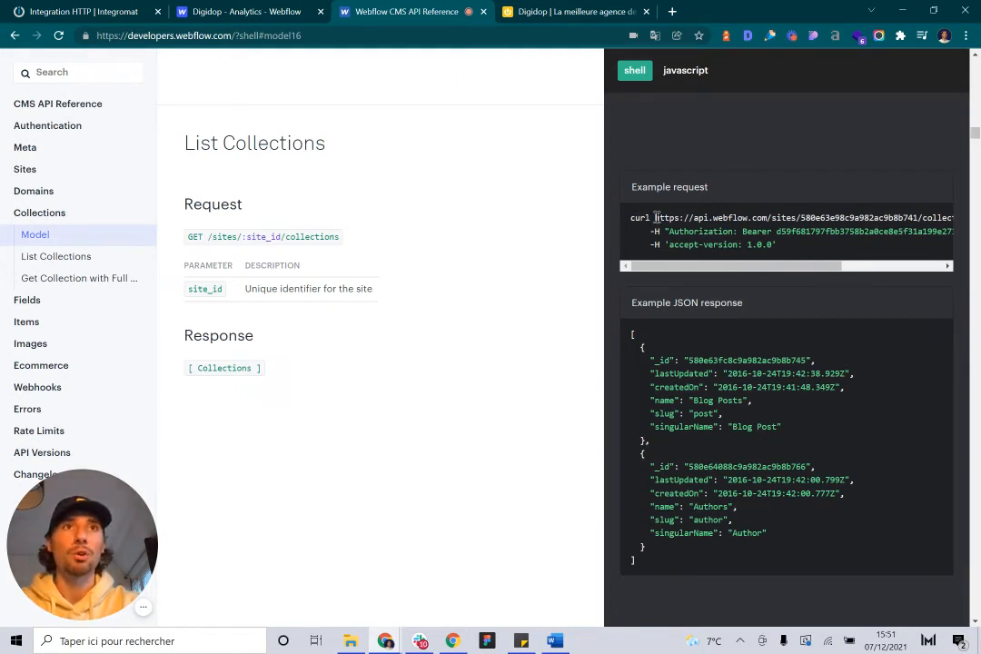
Copy the example List Collections request URL from the documentation and paste it as the cloned HTTP module's URL
double_click(259, 235)
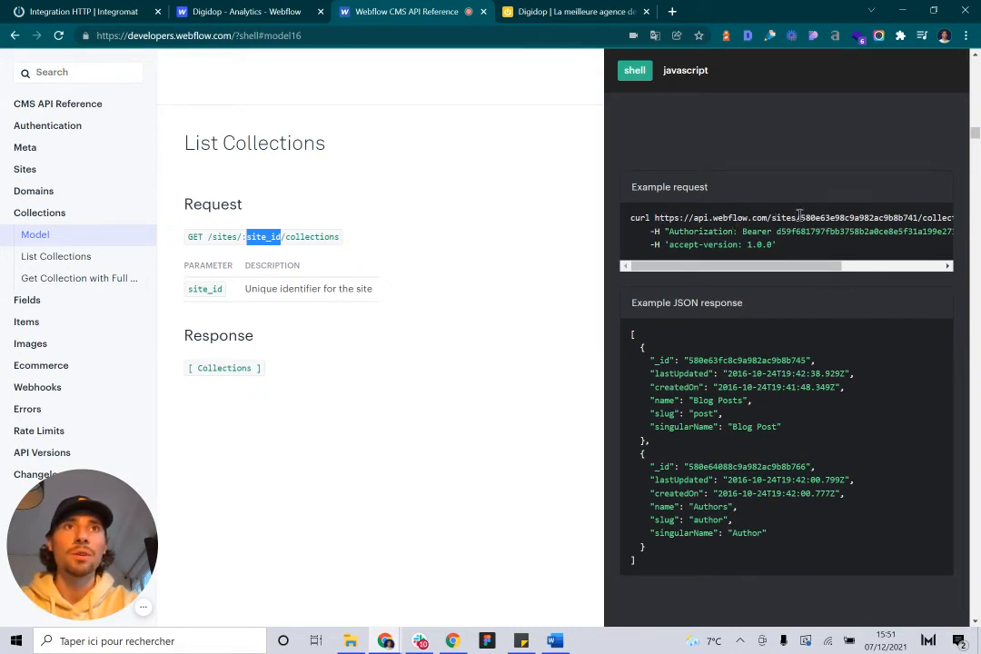
drag(799, 217, 918, 219)
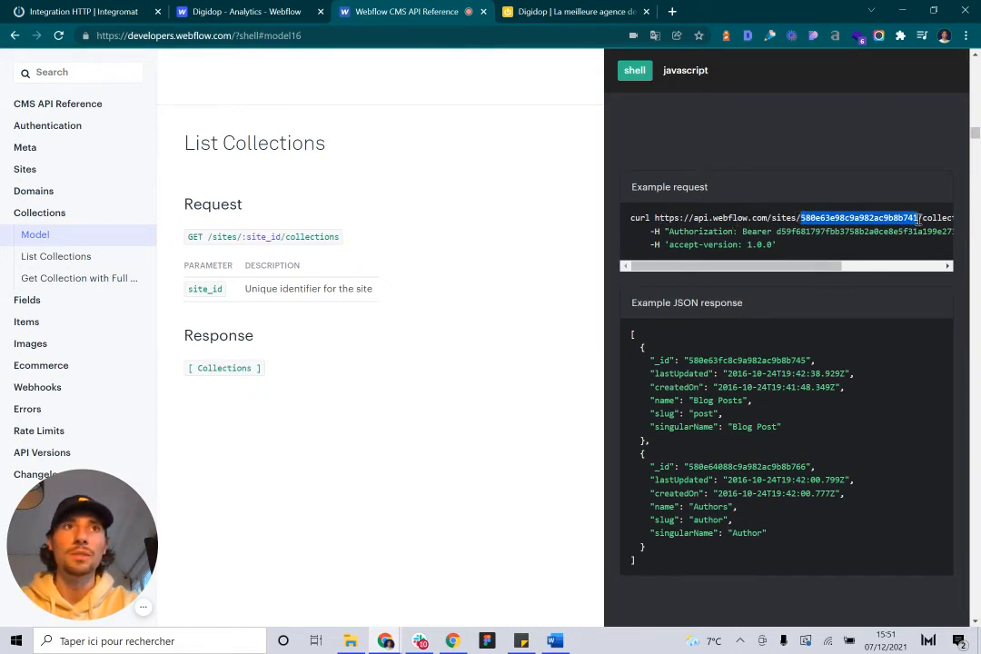
click(654, 218)
drag(654, 218, 818, 218)
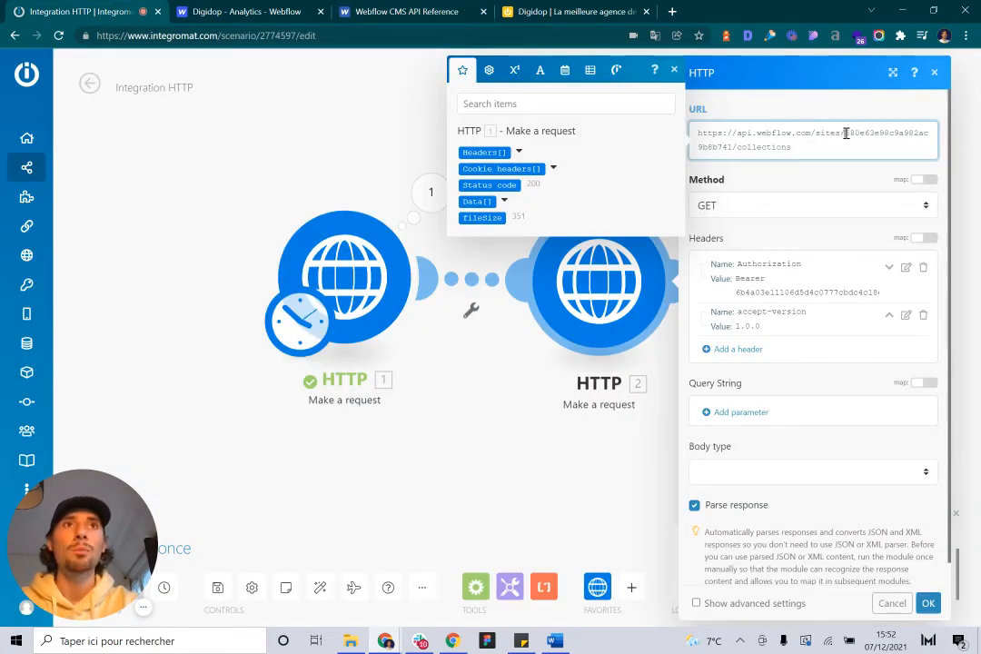
Replace the sample site ID in the URL with the _id from the first HTTP module's Data, then save the module's settings
drag(845, 132, 731, 146)
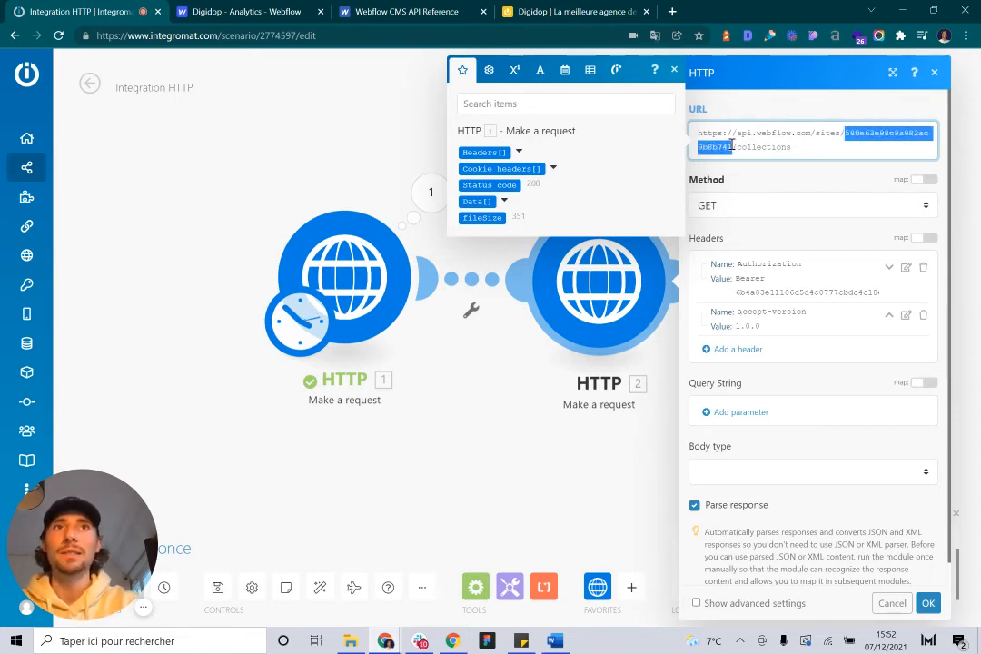
key(BackSpace)
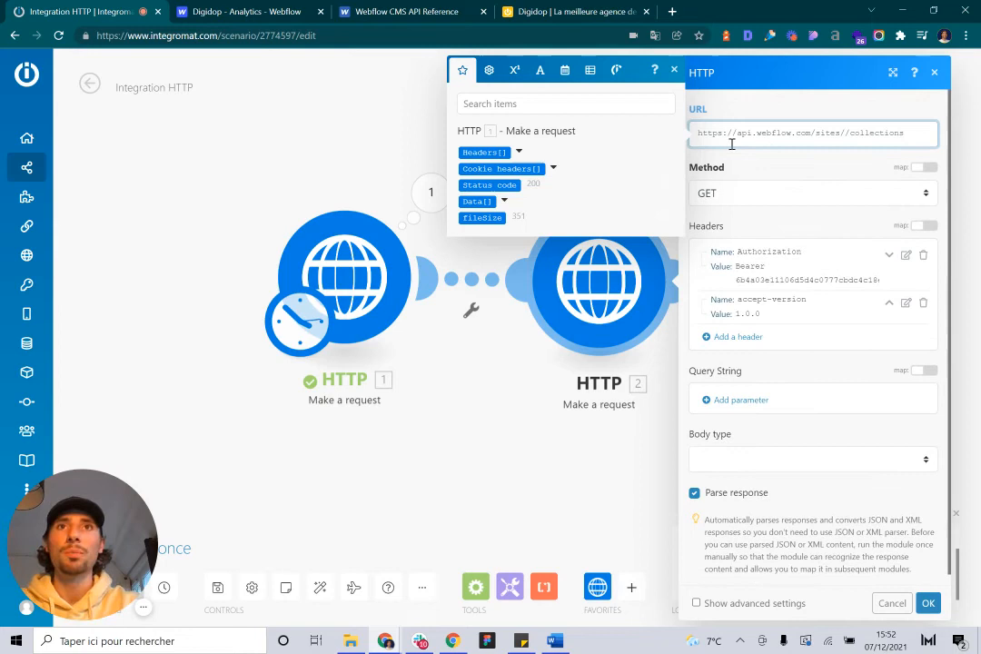
click(504, 201)
click(481, 218)
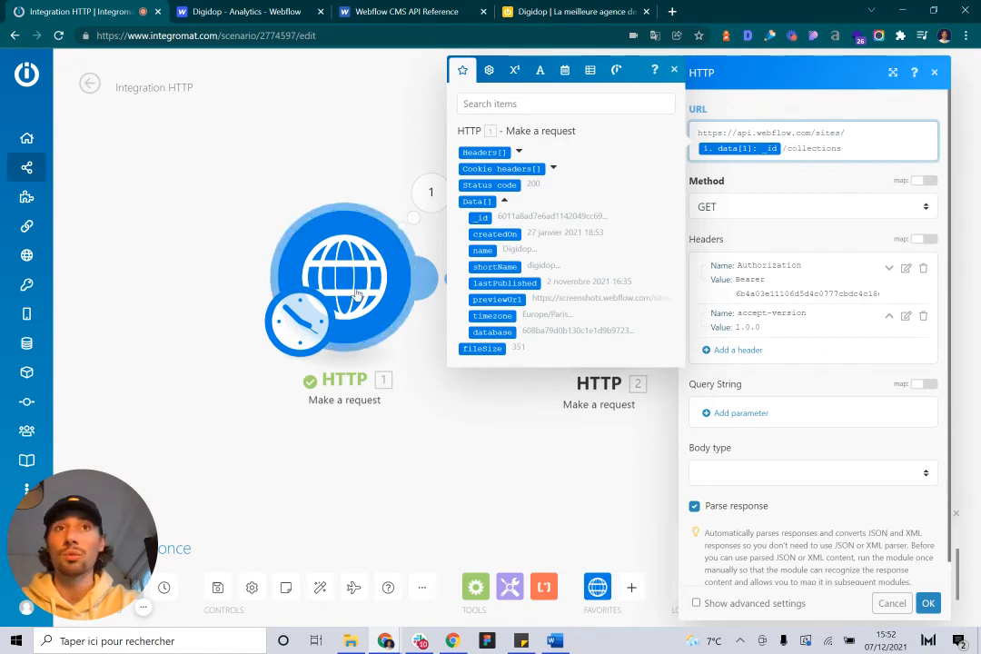
click(873, 151)
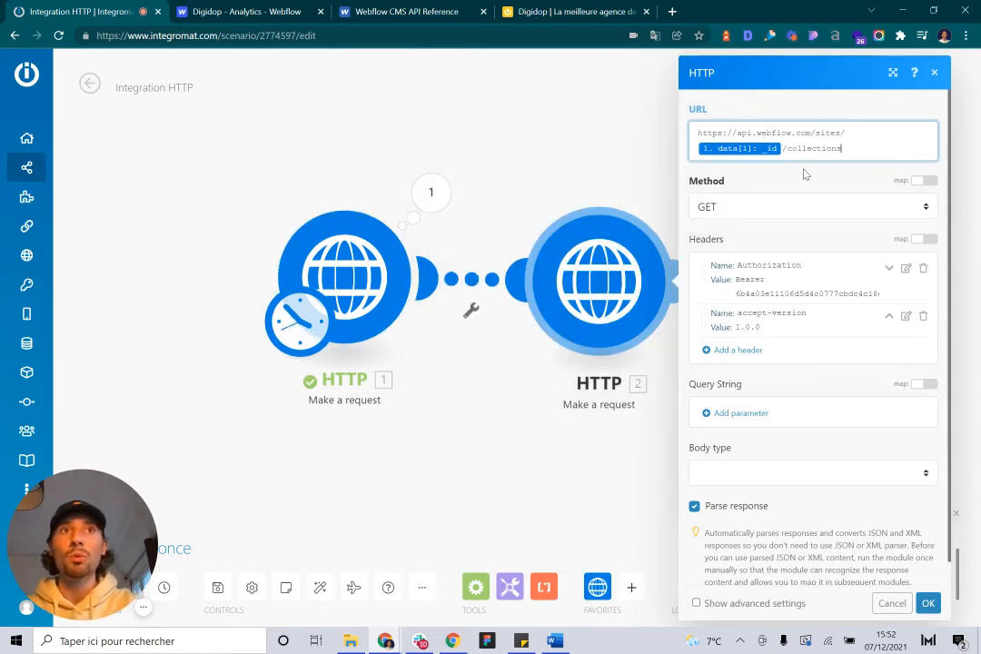
drag(842, 150, 739, 148)
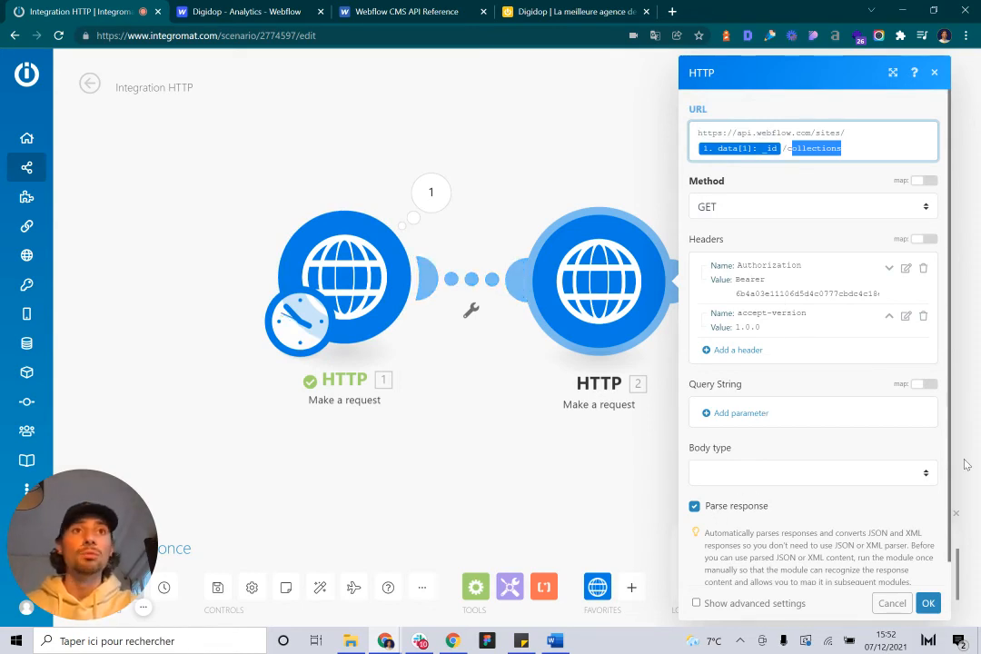
click(927, 603)
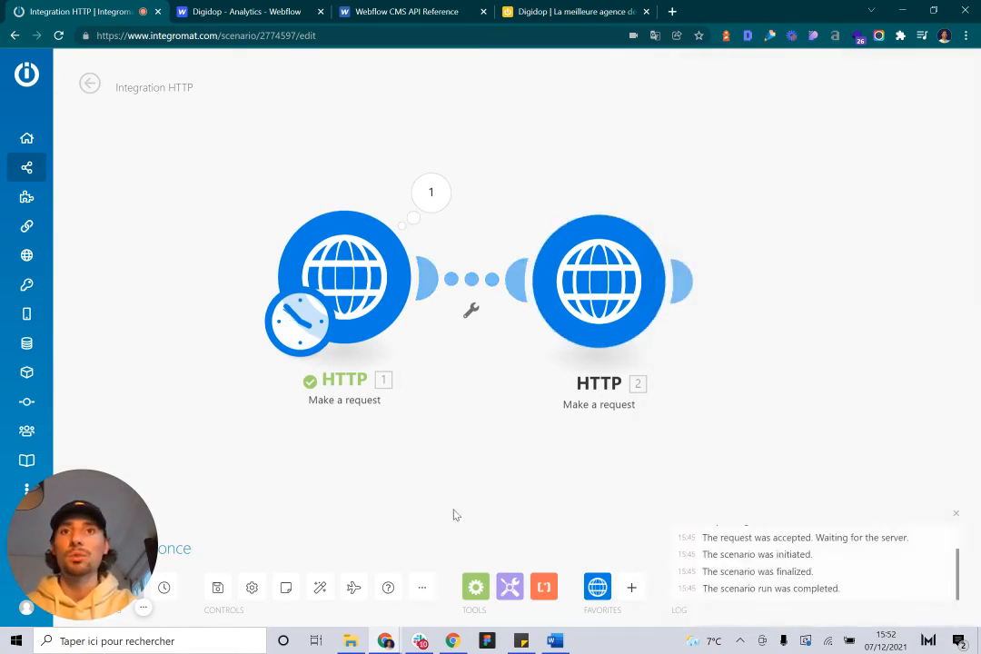
Run the scenario once and open the run details of the second HTTP module
drag(89, 526, 87, 440)
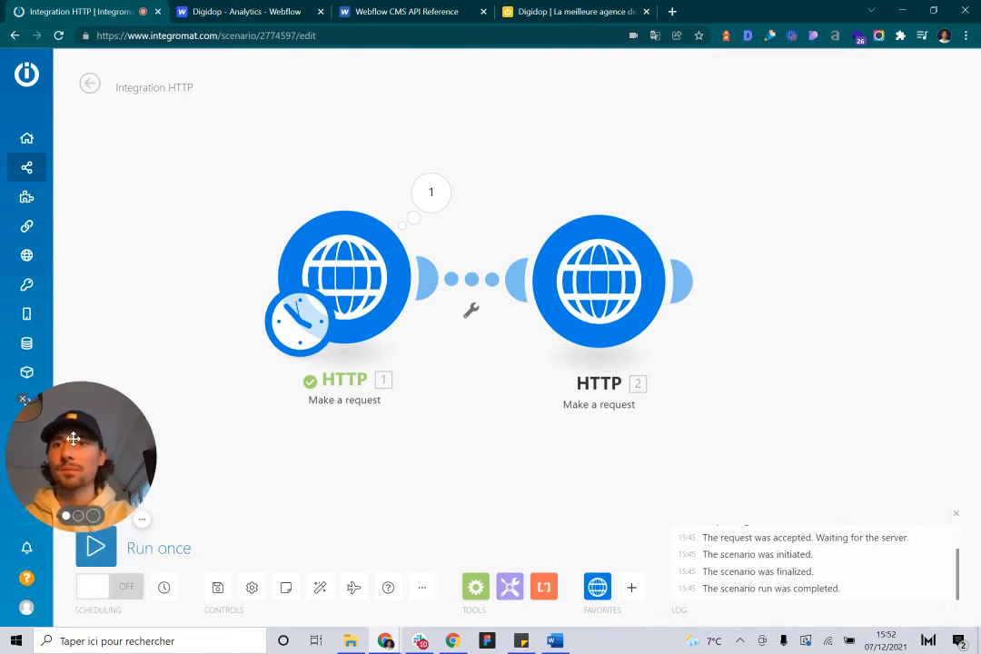
click(95, 546)
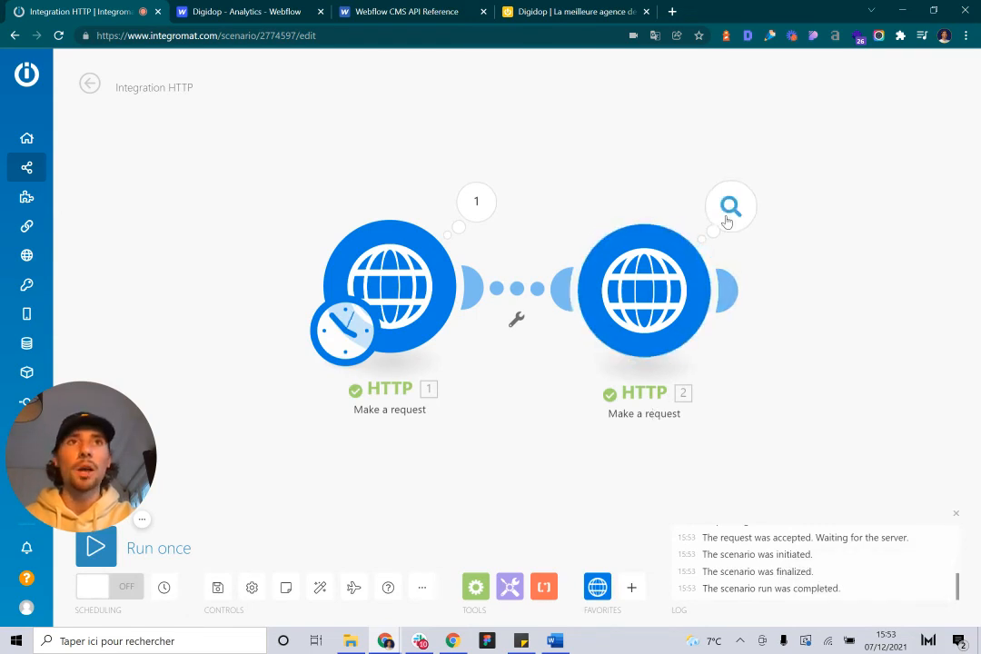
click(727, 218)
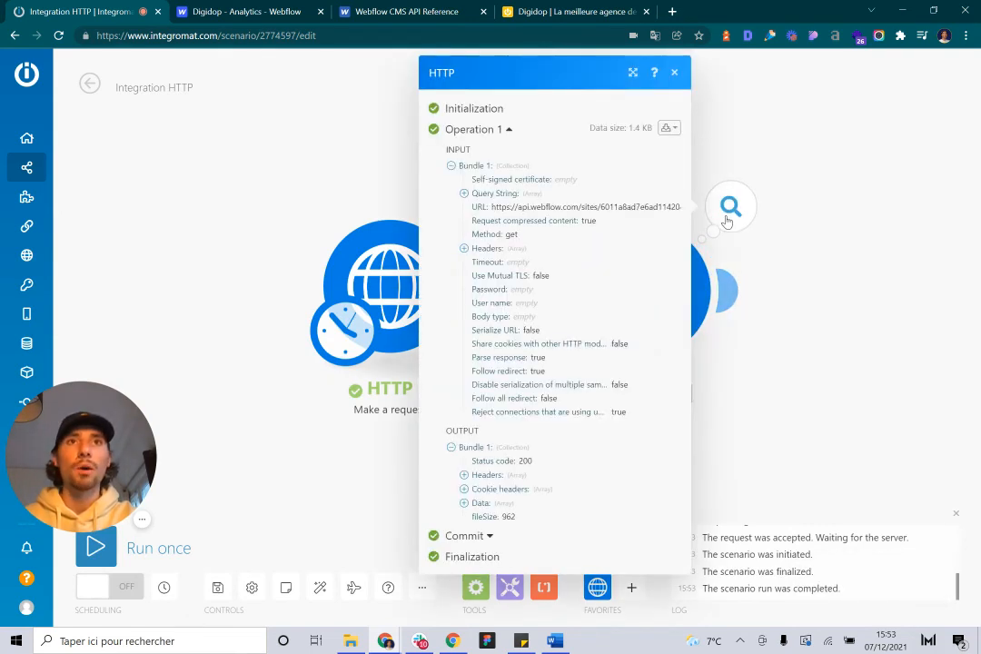
Examine the status code and the details of the first and second collections in the output data
double_click(523, 462)
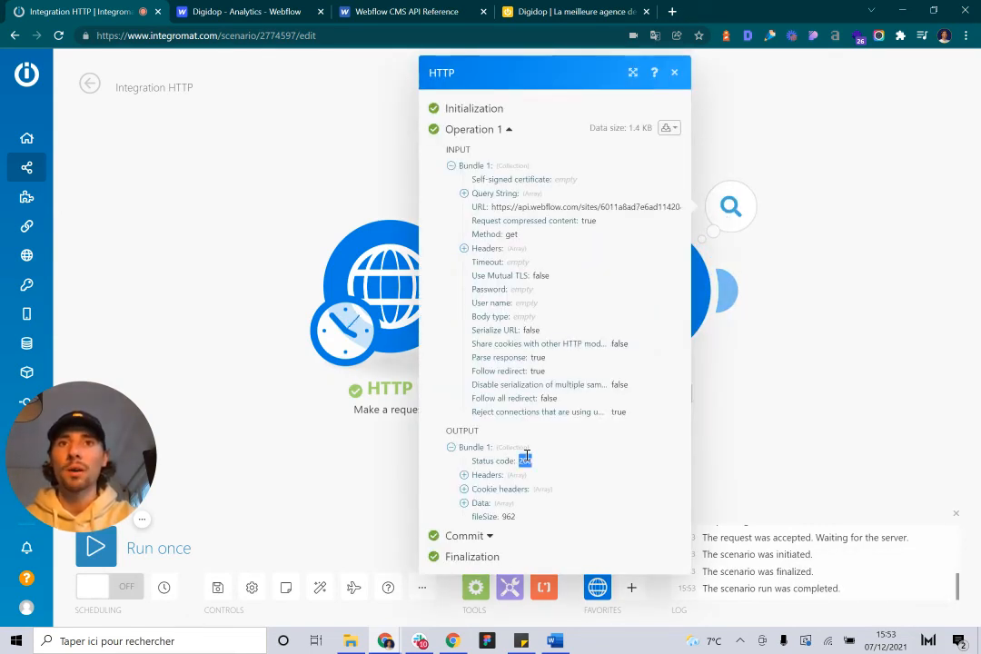
click(478, 502)
scroll(539, 498, down, 1)
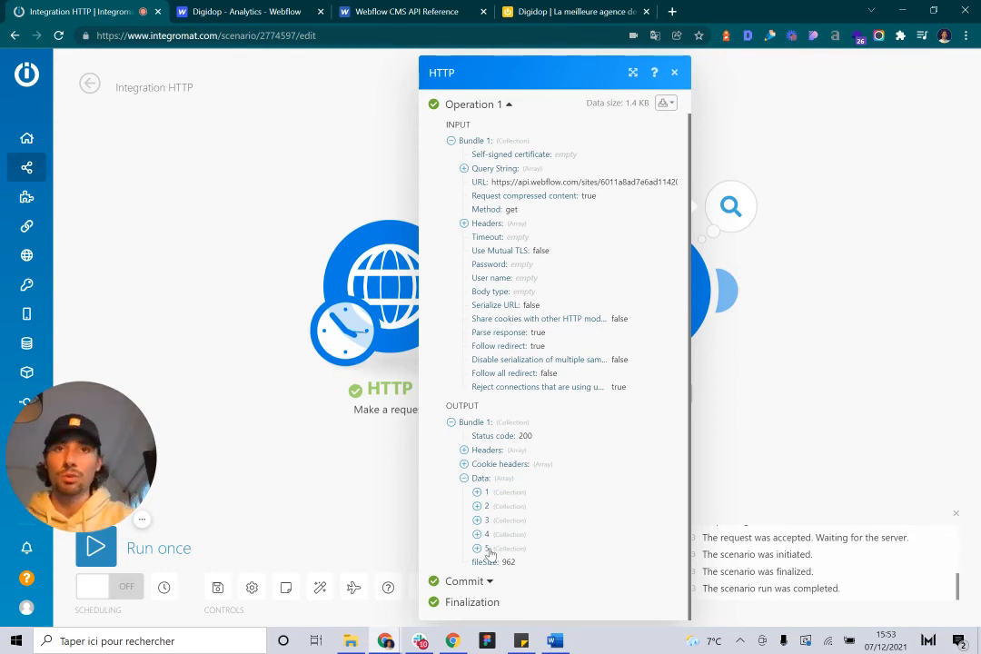
click(476, 491)
scroll(571, 475, down, 3)
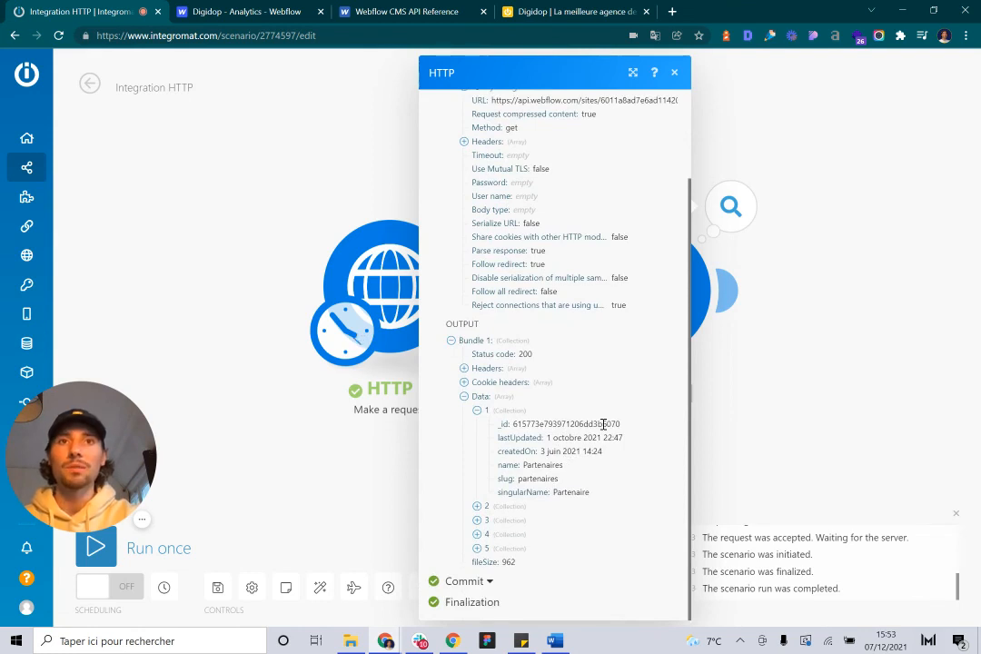
double_click(559, 465)
click(492, 504)
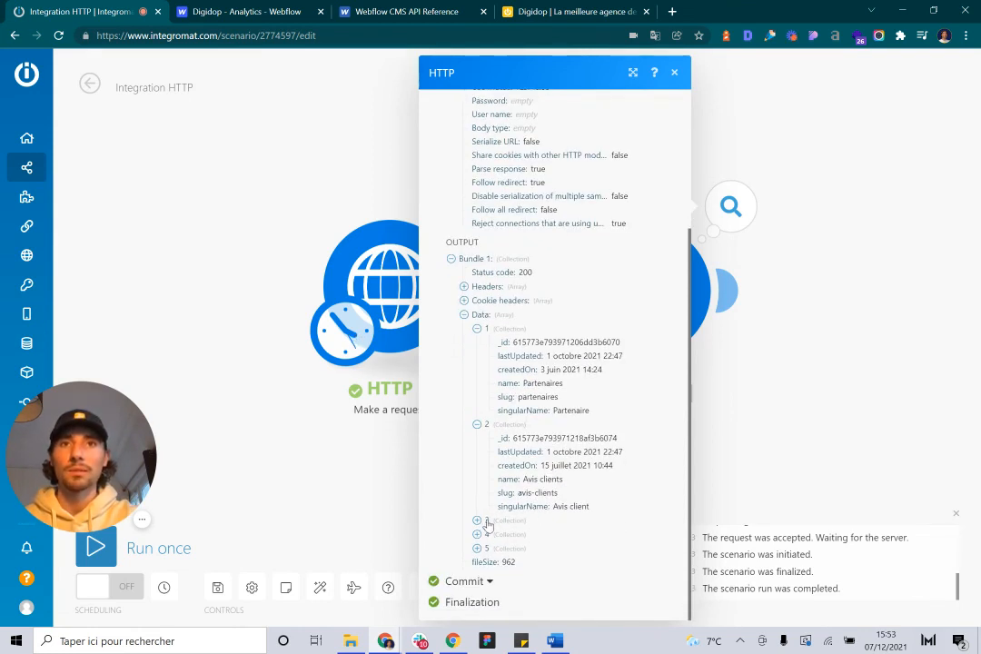